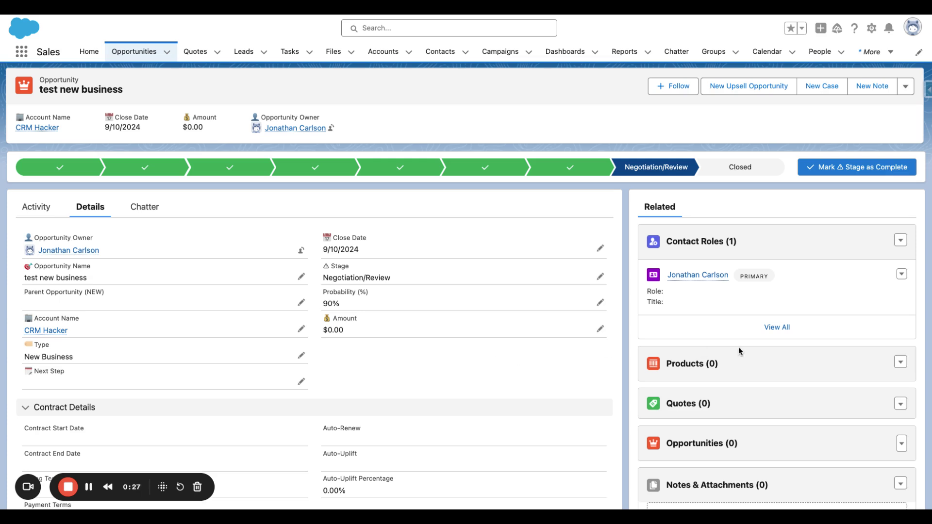
- Start a new quote for the opportunity and name it 'test new biz'
{"action": "scroll", "coordinate": [742, 348], "scroll_direction": "down", "scroll_amount": 2}
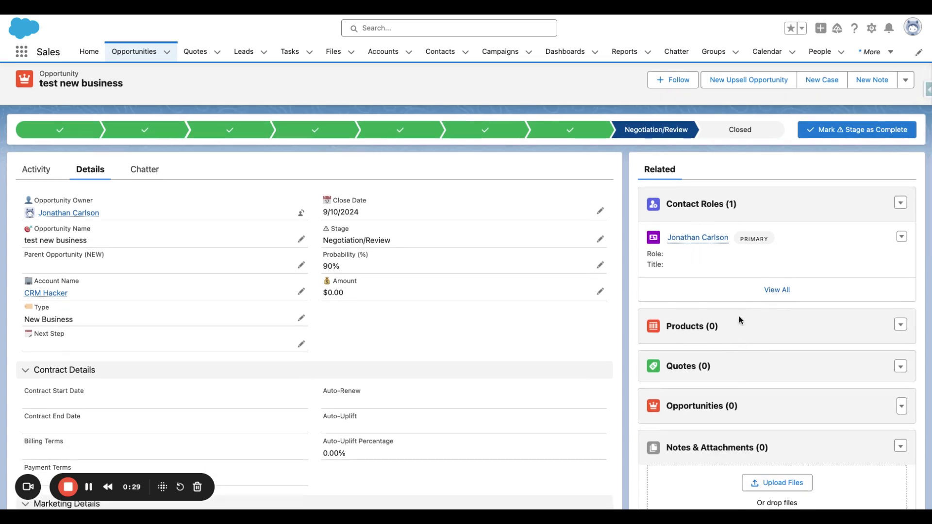
{"action": "scroll", "coordinate": [740, 321], "scroll_direction": "down", "scroll_amount": 5}
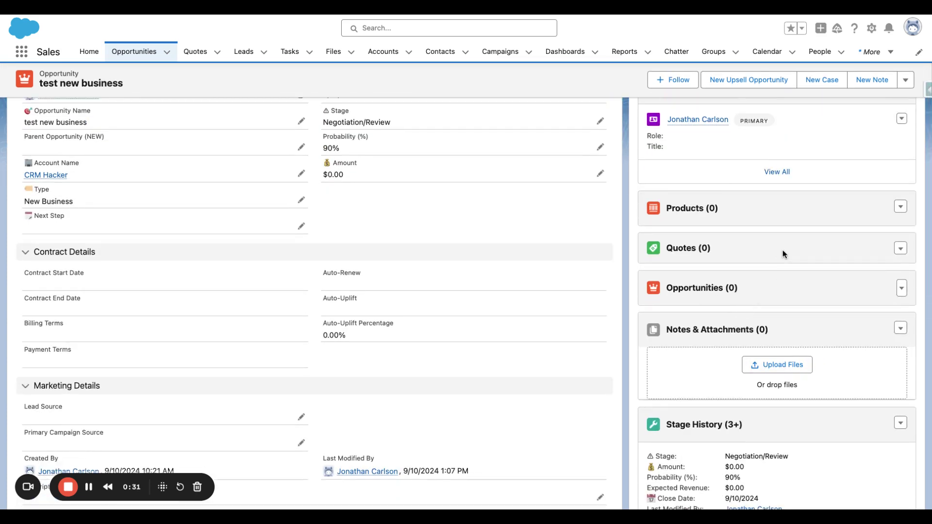
{"action": "left_click", "coordinate": [901, 249]}
{"action": "left_click", "coordinate": [889, 266]}
{"action": "left_click", "coordinate": [384, 174]}
{"action": "type", "text": "test new biz"}
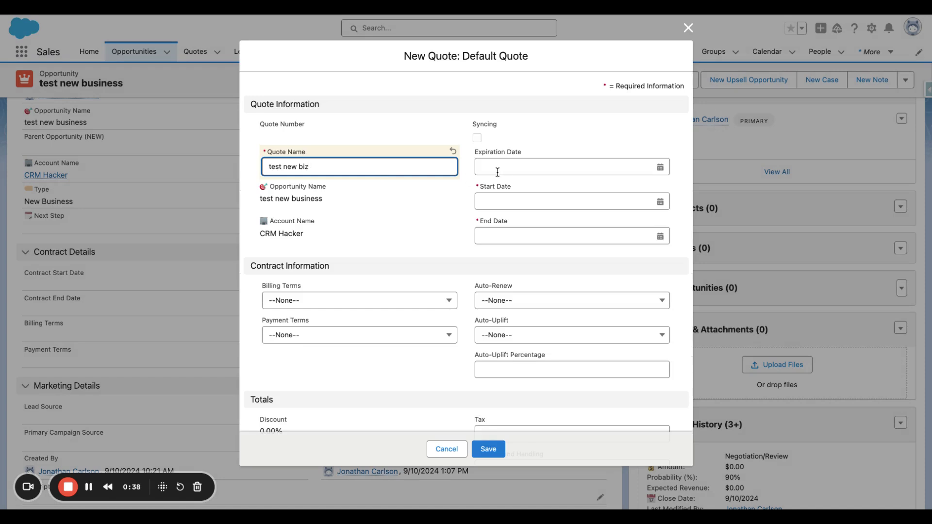
- Set the expiration and start dates to 9/10/2024 and the end date to 9/9/2025
{"action": "left_click", "coordinate": [503, 172]}
{"action": "left_click", "coordinate": [573, 286]}
{"action": "left_click", "coordinate": [538, 240]}
{"action": "left_click", "coordinate": [550, 313]}
{"action": "key", "text": "BackSpace"}
{"action": "type", "text": "5"}
- Choose Annual billing, Net 30 payment, auto-renew Yes and auto-uplift No, then save the quote
{"action": "left_click", "coordinate": [403, 304]}
{"action": "left_click", "coordinate": [369, 341]}
{"action": "left_click", "coordinate": [369, 340]}
{"action": "left_click", "coordinate": [292, 376]}
{"action": "left_click", "coordinate": [539, 301]}
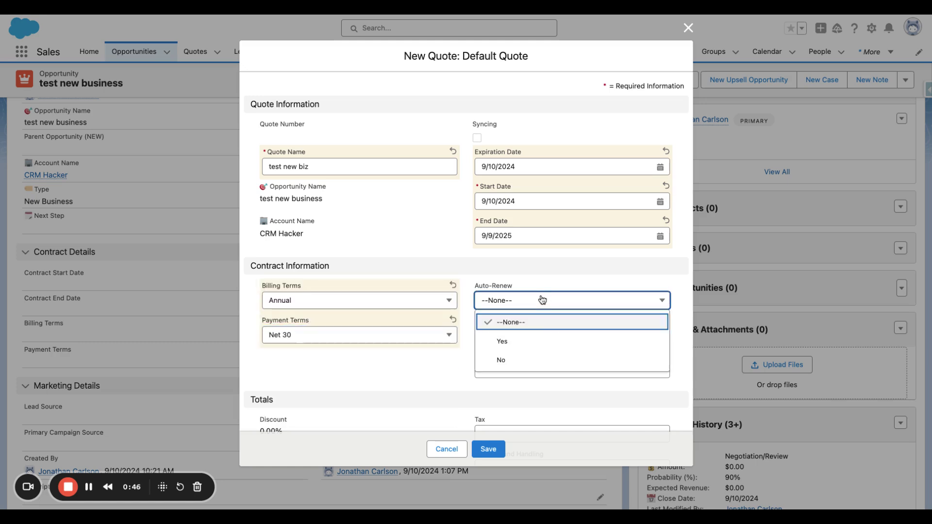
{"action": "left_click", "coordinate": [536, 343]}
{"action": "left_click", "coordinate": [532, 334]}
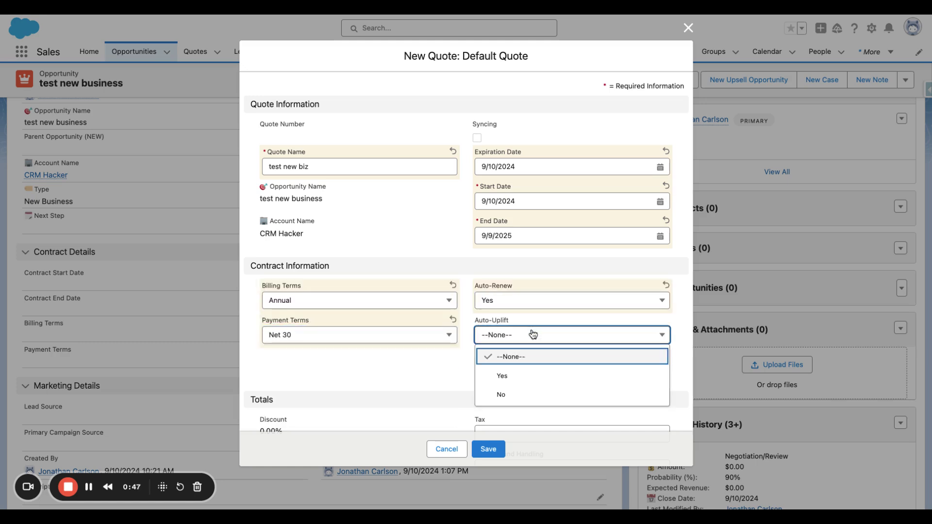
{"action": "left_click", "coordinate": [535, 391]}
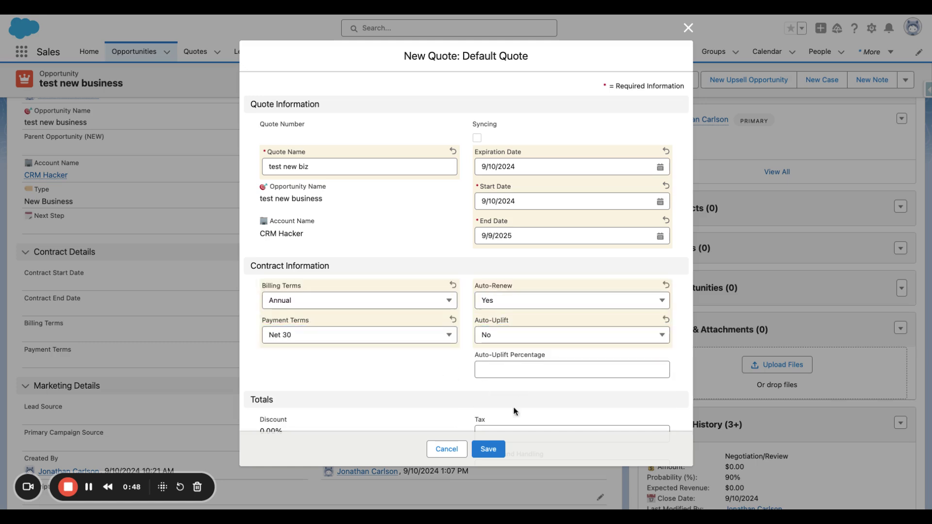
{"action": "left_click", "coordinate": [488, 450]}
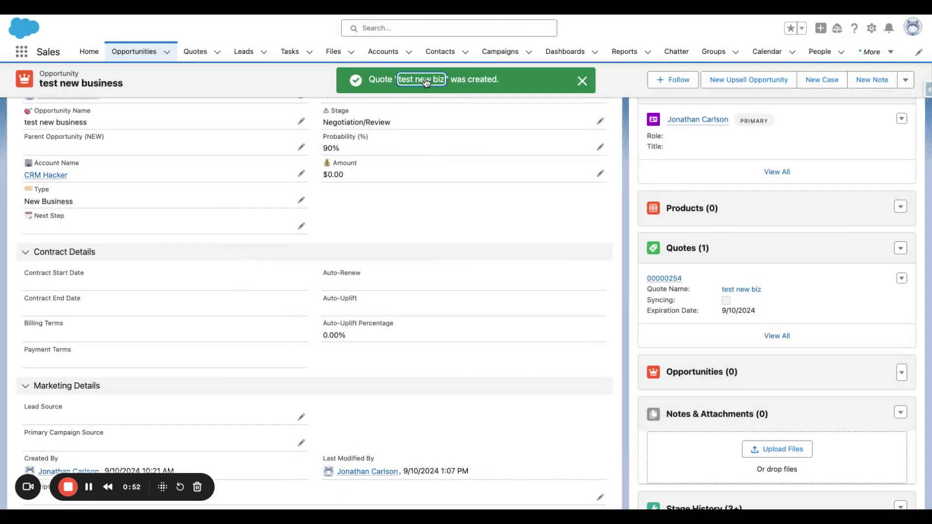
- Open the test new biz quote and select SUBSCRIPTION - A and Professional Services as products
{"action": "left_click", "coordinate": [426, 80]}
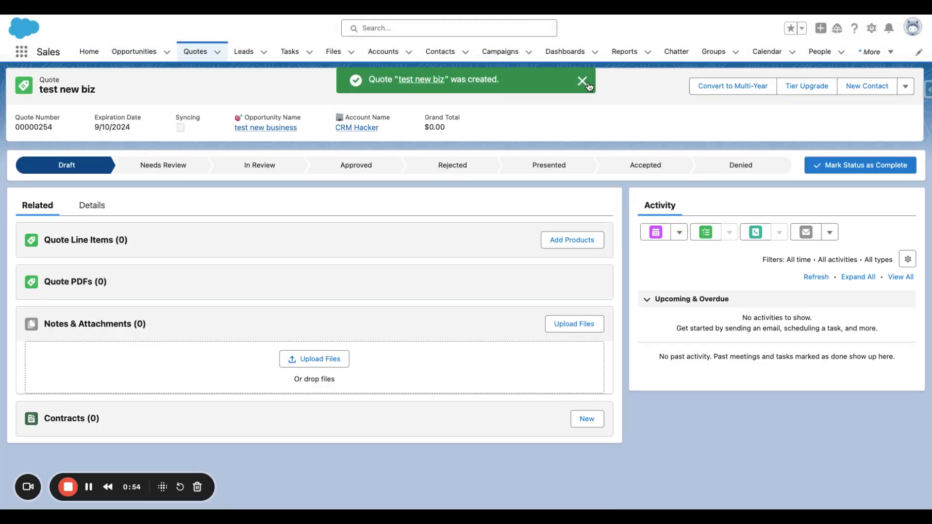
{"action": "left_click", "coordinate": [582, 81]}
{"action": "left_click", "coordinate": [569, 243]}
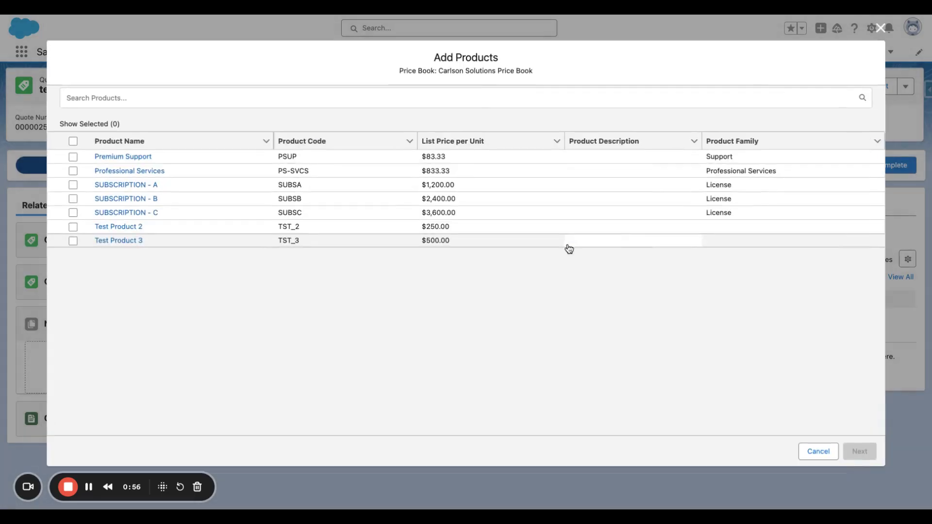
{"action": "left_click", "coordinate": [73, 185]}
{"action": "left_click", "coordinate": [73, 171]}
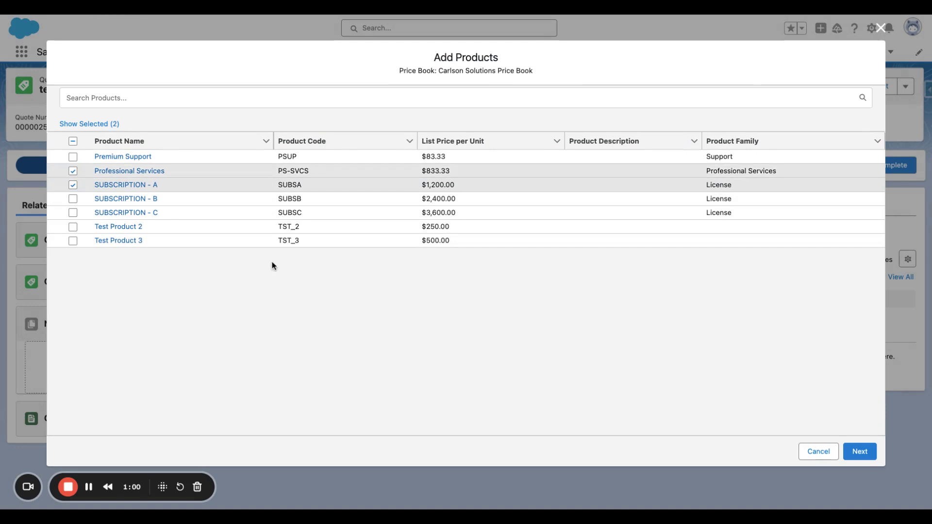
{"action": "left_click", "coordinate": [860, 451]}
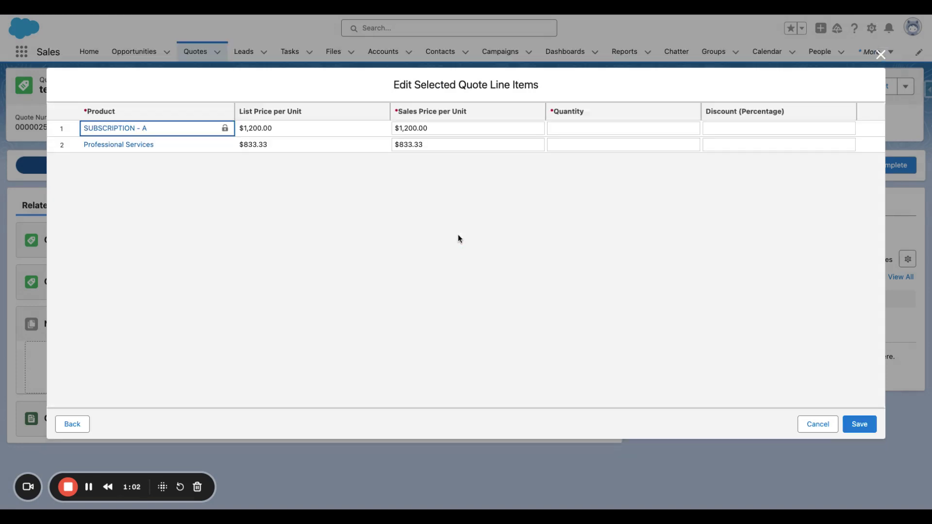
- Enter quantity 100 for SUBSCRIPTION - A and 1 for Professional Services, and save the lines
{"action": "left_click", "coordinate": [587, 127]}
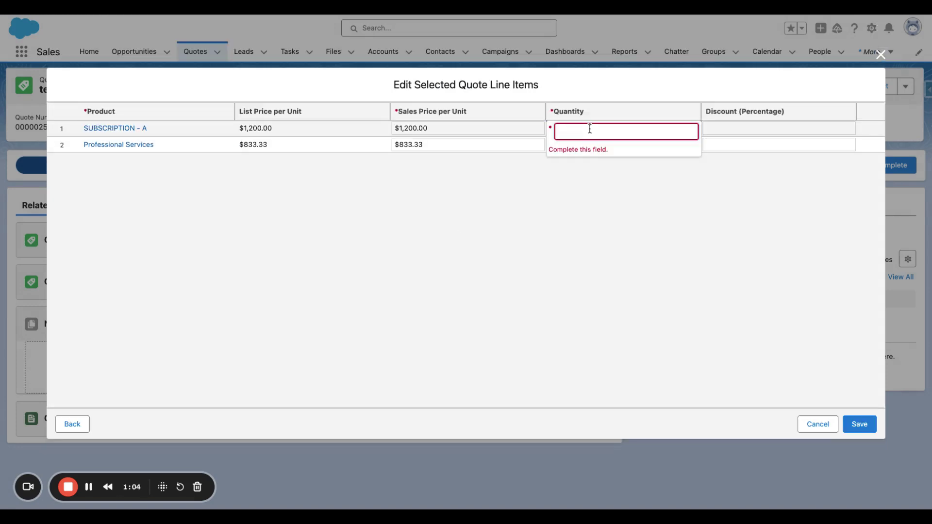
{"action": "type", "text": "100"}
{"action": "left_click", "coordinate": [595, 148]}
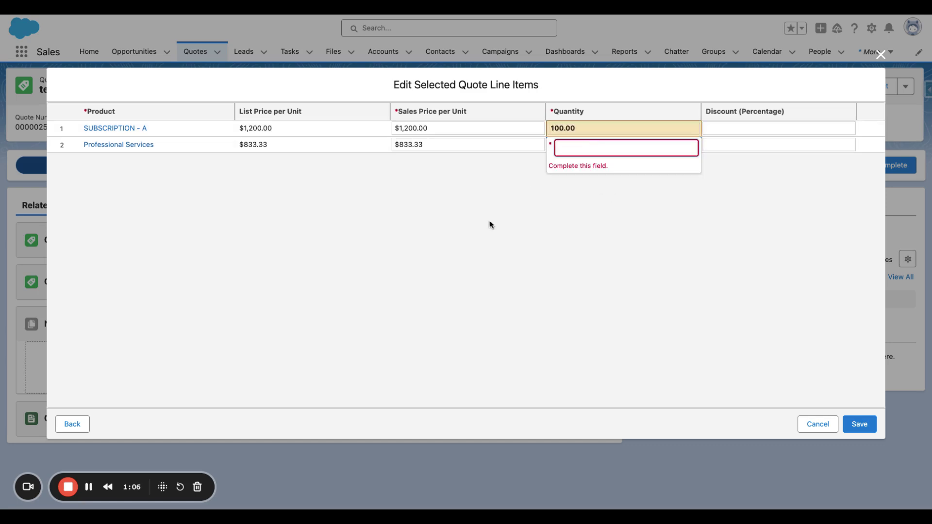
{"action": "type", "text": "1"}
{"action": "key", "text": "Return"}
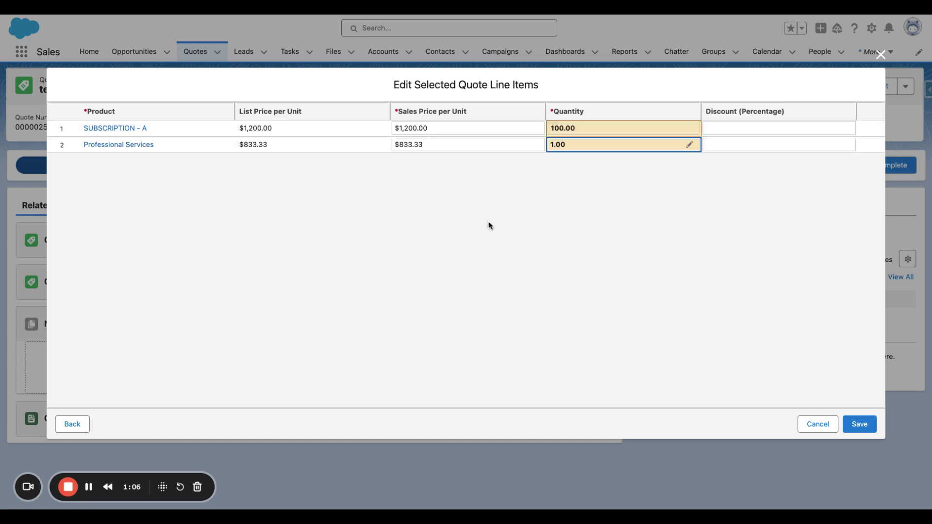
{"action": "left_click", "coordinate": [855, 424]}
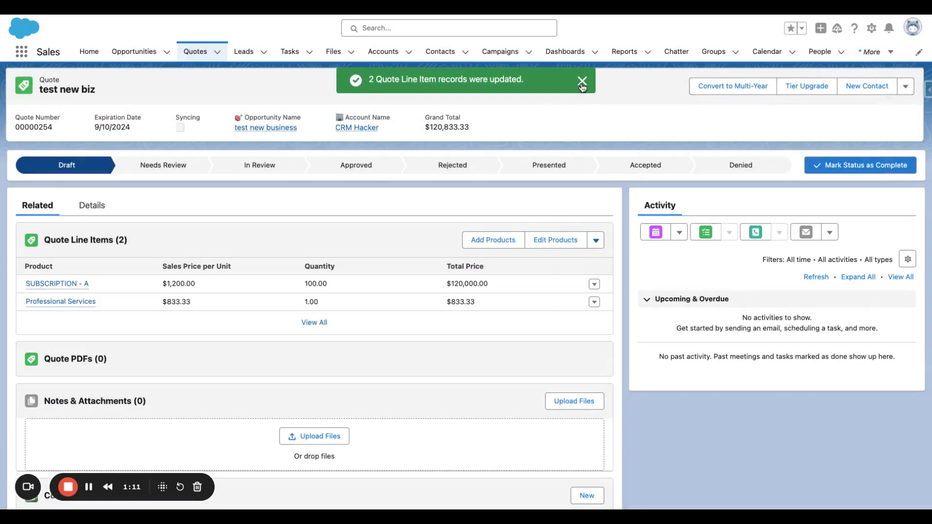
{"action": "left_click", "coordinate": [582, 81]}
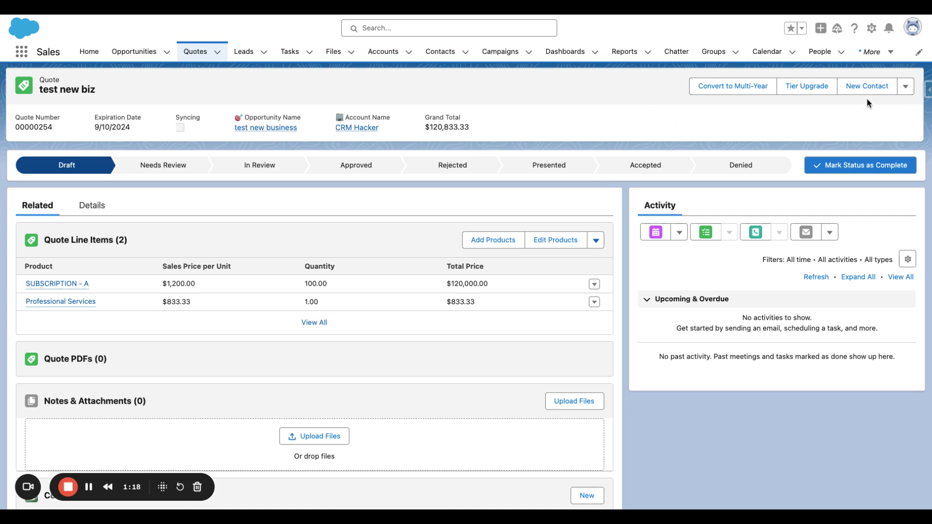
- Generate the quote PDF and save it to the quote as test new biz_V1.pdf
{"action": "left_click", "coordinate": [906, 86]}
{"action": "left_click", "coordinate": [861, 163]}
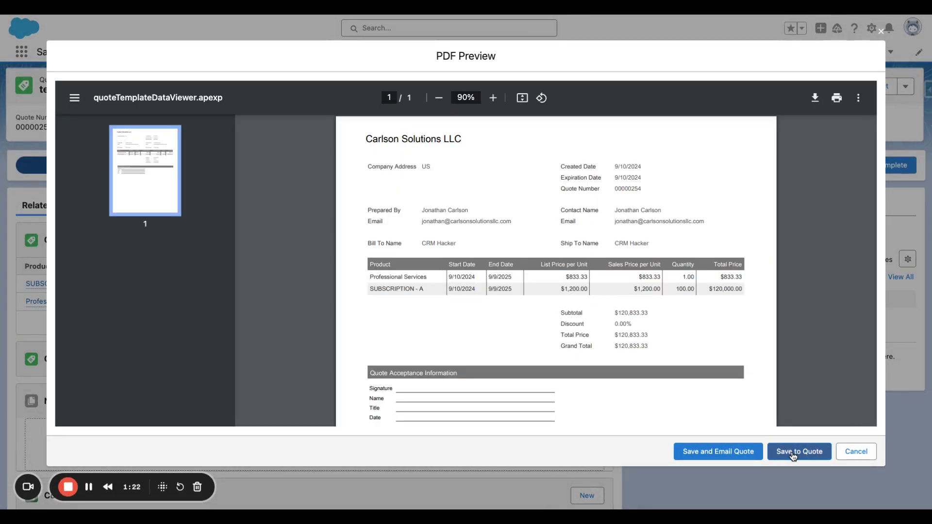
{"action": "left_click", "coordinate": [793, 455]}
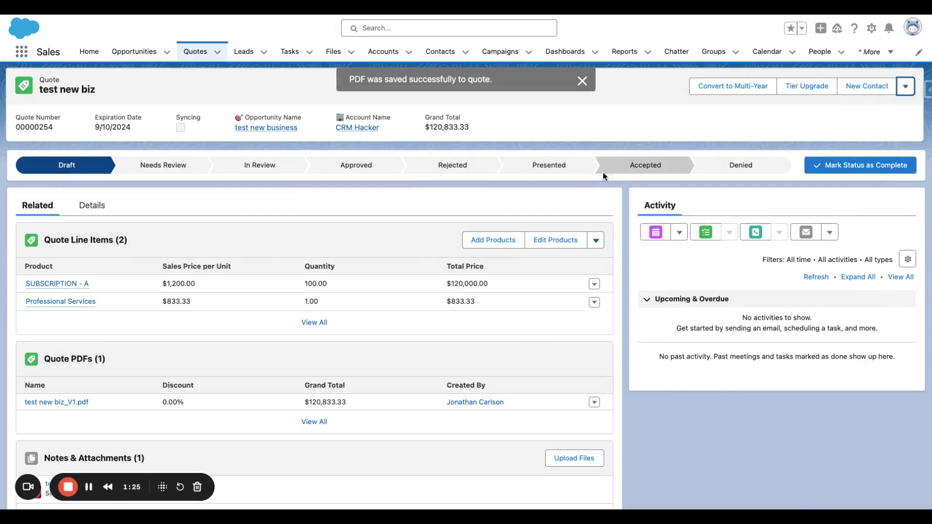
- Start syncing the quote with the test new business opportunity and confirm
{"action": "left_click", "coordinate": [905, 86]}
{"action": "left_click", "coordinate": [871, 215]}
{"action": "key", "text": "Return"}
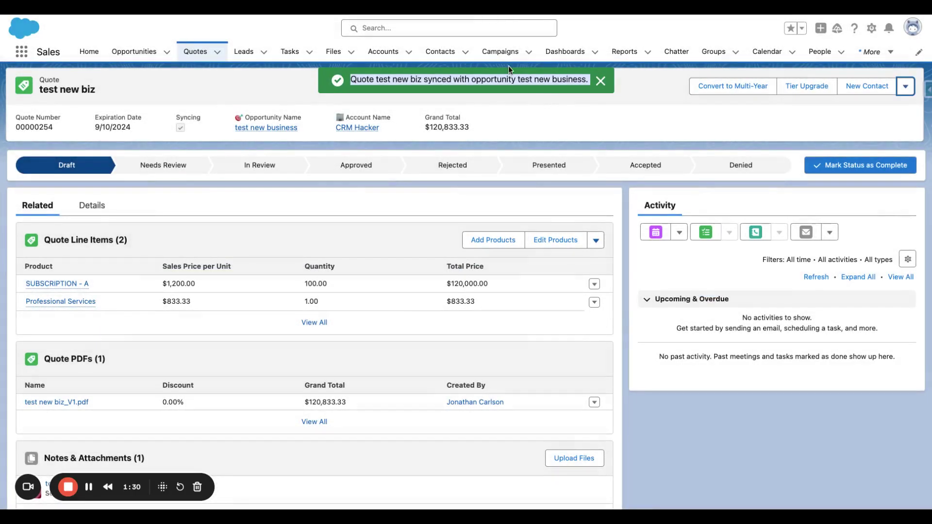
- Open the test new business opportunity and check its $120,833.33 amount and SUBSCRIPTION - A quantity
{"action": "left_click", "coordinate": [252, 128]}
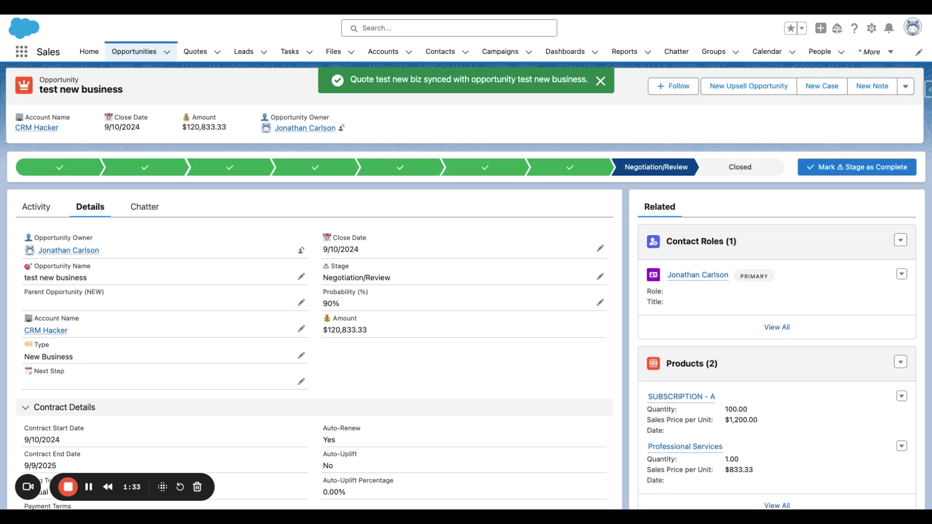
{"action": "scroll", "coordinate": [468, 357], "scroll_direction": "down", "scroll_amount": 2}
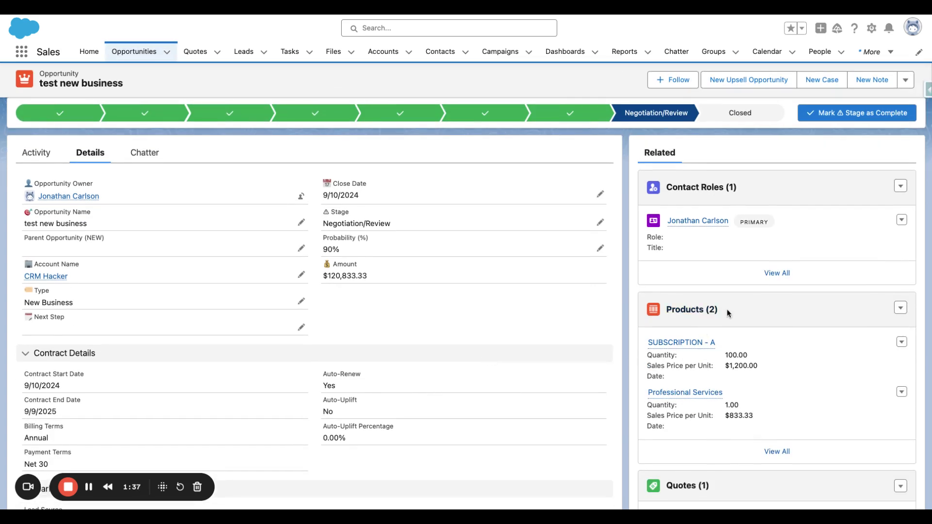
{"action": "mouse_move", "coordinate": [748, 355]}
{"action": "left_mouse_down"}
{"action": "mouse_move", "coordinate": [719, 356]}
{"action": "mouse_move", "coordinate": [759, 368]}
{"action": "left_mouse_up"}
{"action": "left_click", "coordinate": [444, 299]}
{"action": "left_click_drag", "start_coordinate": [396, 277], "coordinate": [323, 264]}
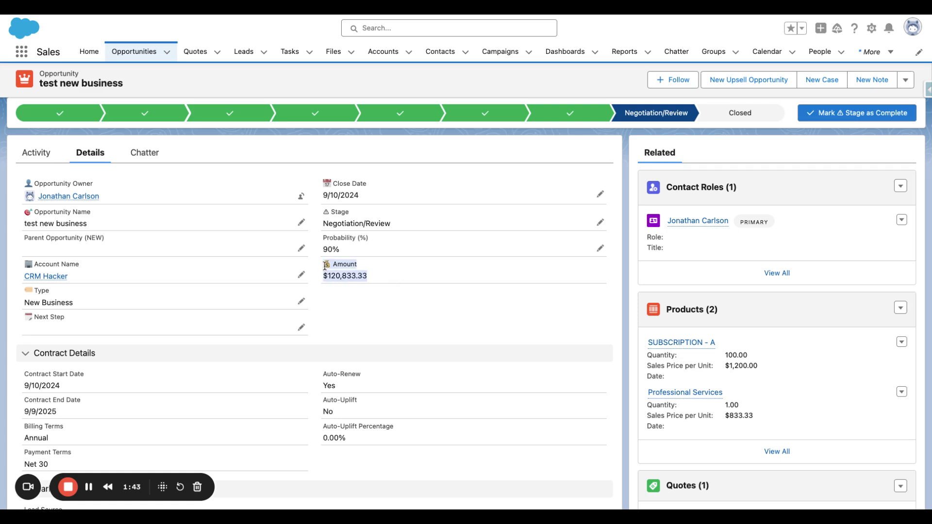
{"action": "left_click", "coordinate": [367, 321]}
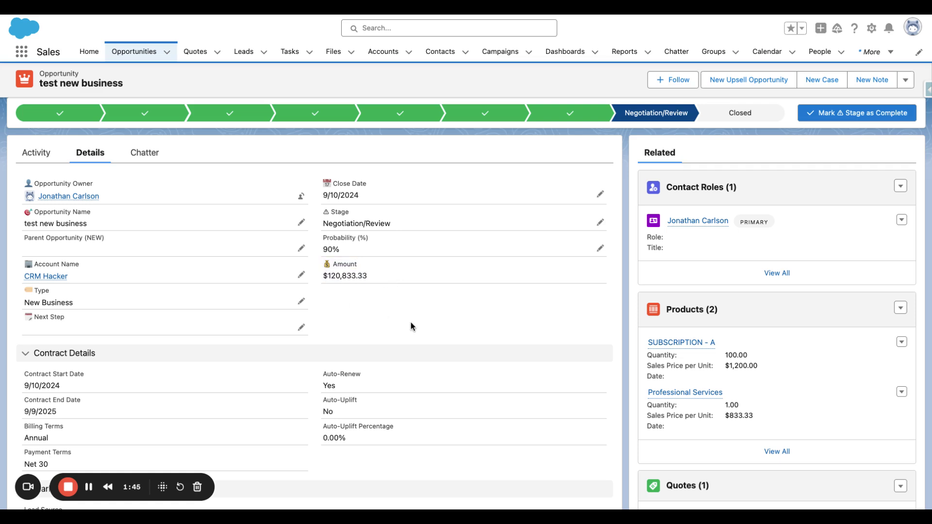
{"action": "scroll", "coordinate": [413, 327], "scroll_direction": "down", "scroll_amount": 2}
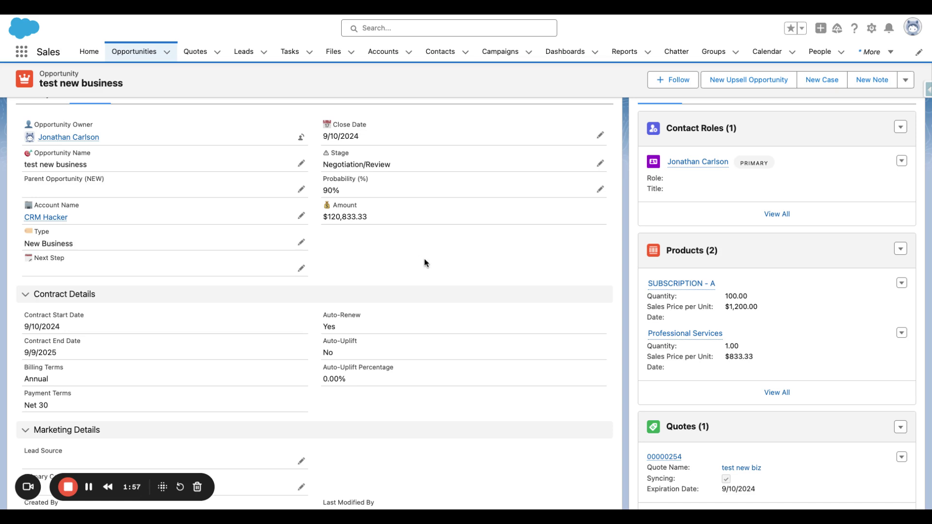
{"action": "scroll", "coordinate": [426, 264], "scroll_direction": "down", "scroll_amount": 1}
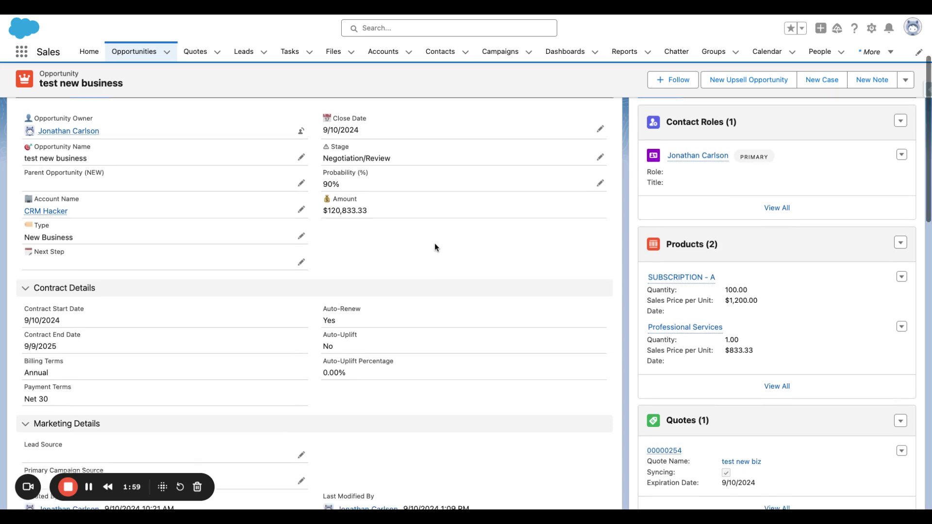
{"action": "scroll", "coordinate": [424, 252], "scroll_direction": "up", "scroll_amount": 5}
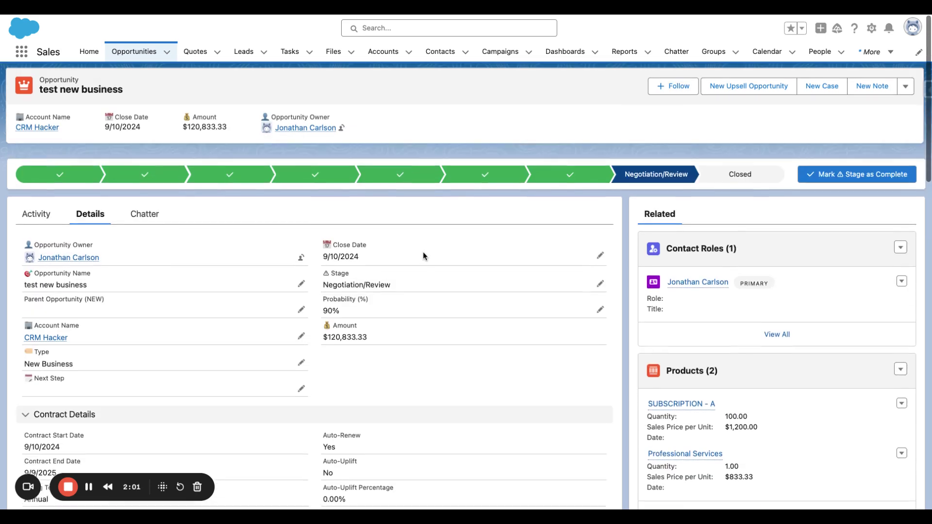
- Set the test new business opportunity's closing stage to Closed Won and save it
{"action": "left_click", "coordinate": [742, 167]}
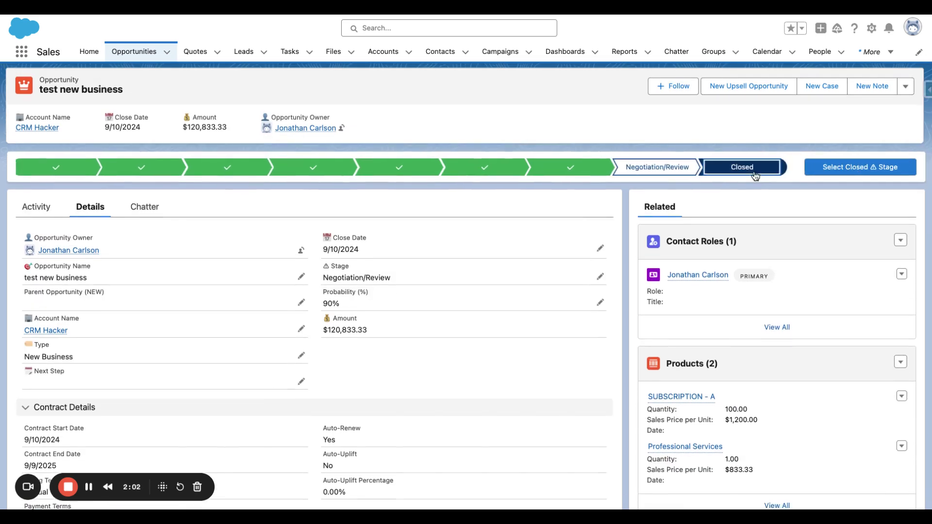
{"action": "left_click", "coordinate": [851, 170]}
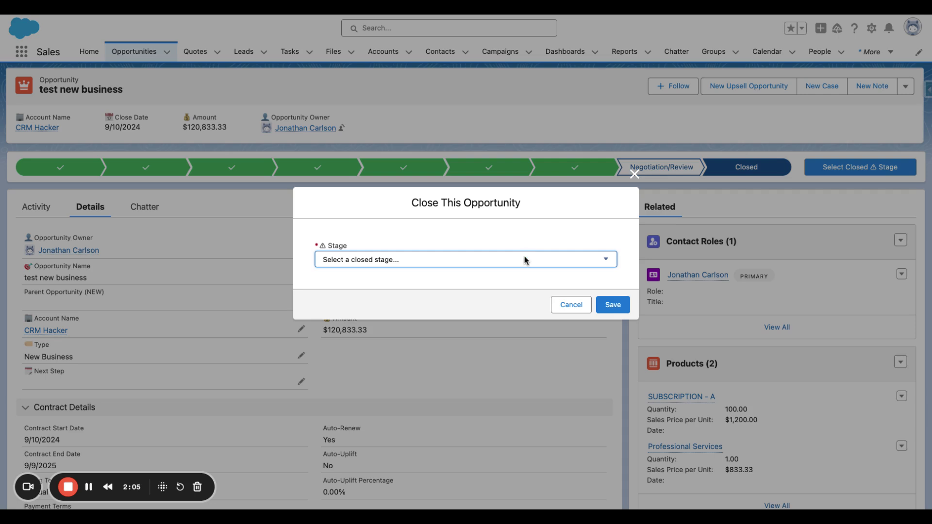
{"action": "left_click", "coordinate": [525, 259]}
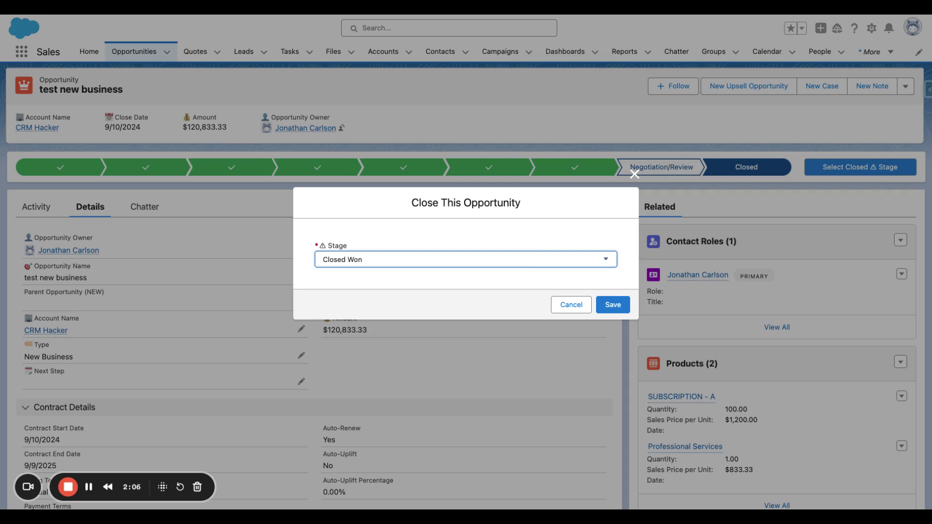
{"action": "left_click", "coordinate": [610, 306]}
{"action": "left_click", "coordinate": [613, 304]}
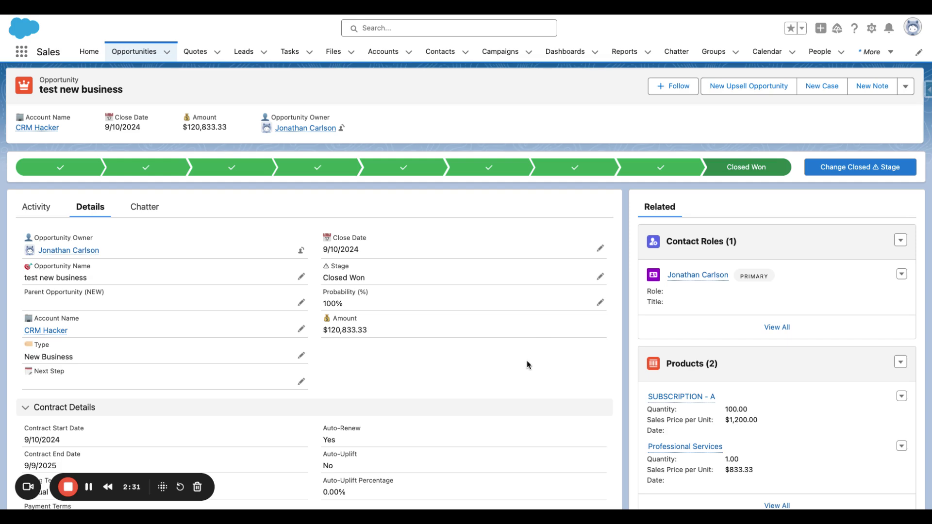
- Open the CRM Hacker - Renewal - 2025-09-10 opportunity from the Opportunities related list
{"action": "scroll", "coordinate": [529, 361], "scroll_direction": "down", "scroll_amount": 5}
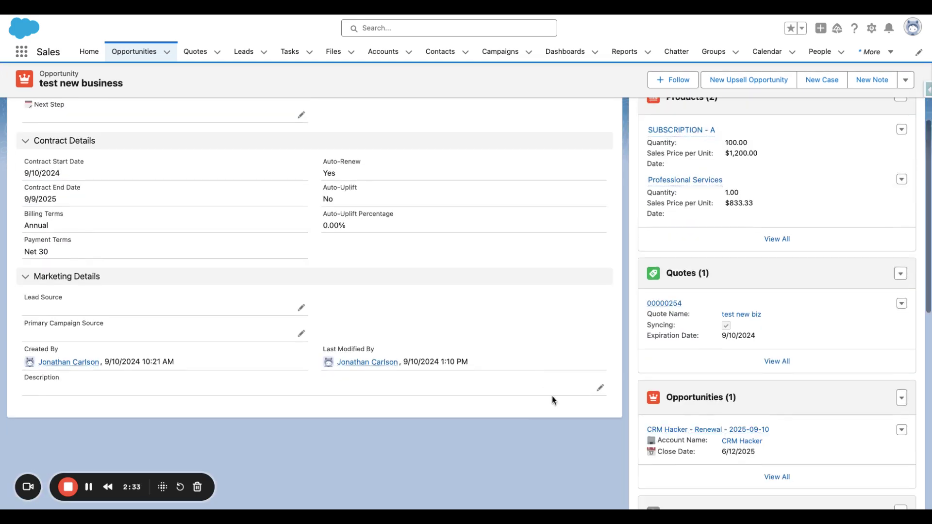
{"action": "left_click", "coordinate": [670, 430]}
- Open the renewal's quote 00000255, then go back to the renewal opportunity
{"action": "scroll", "coordinate": [422, 155], "scroll_direction": "down", "scroll_amount": 3}
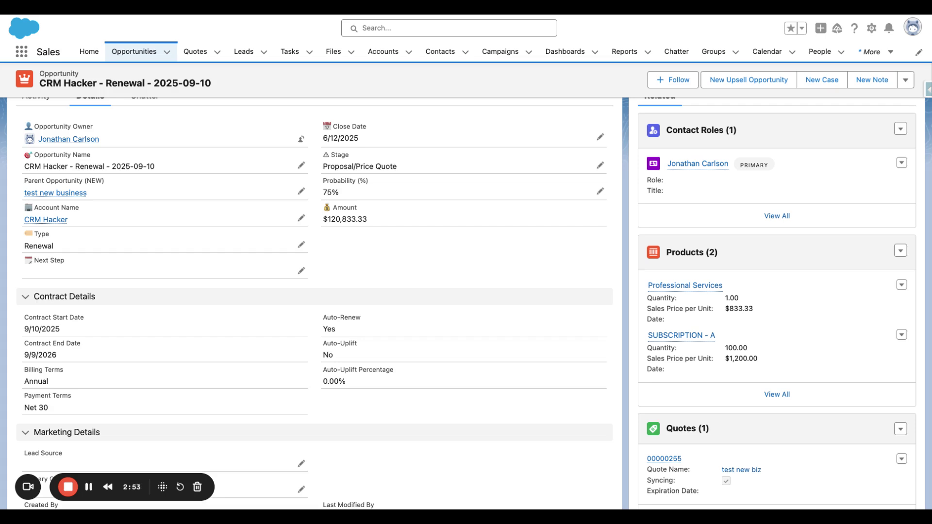
{"action": "scroll", "coordinate": [413, 260], "scroll_direction": "up", "scroll_amount": 1}
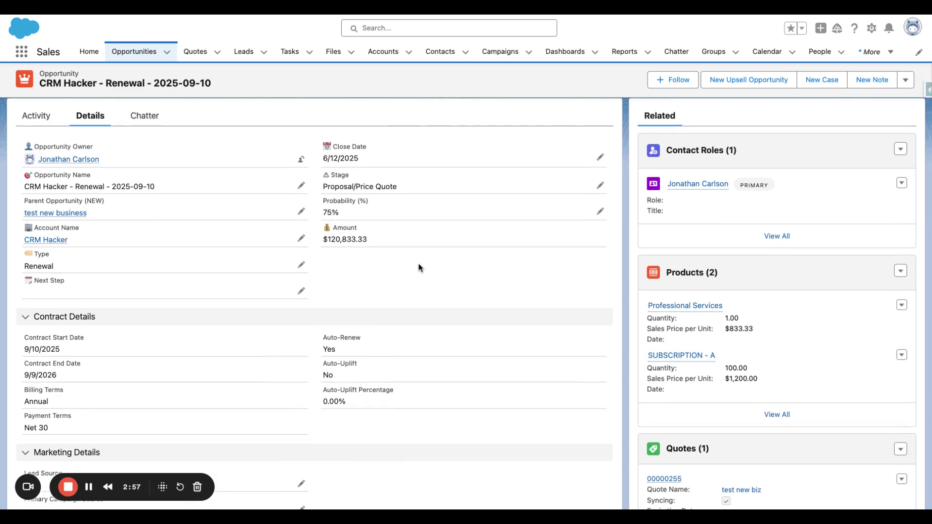
{"action": "left_click", "coordinate": [664, 479]}
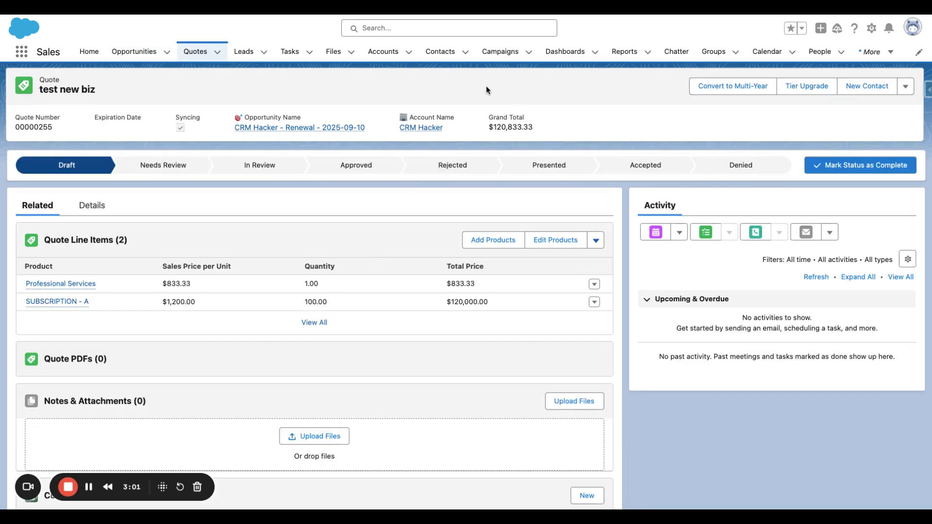
{"action": "key", "text": "alt+Left"}
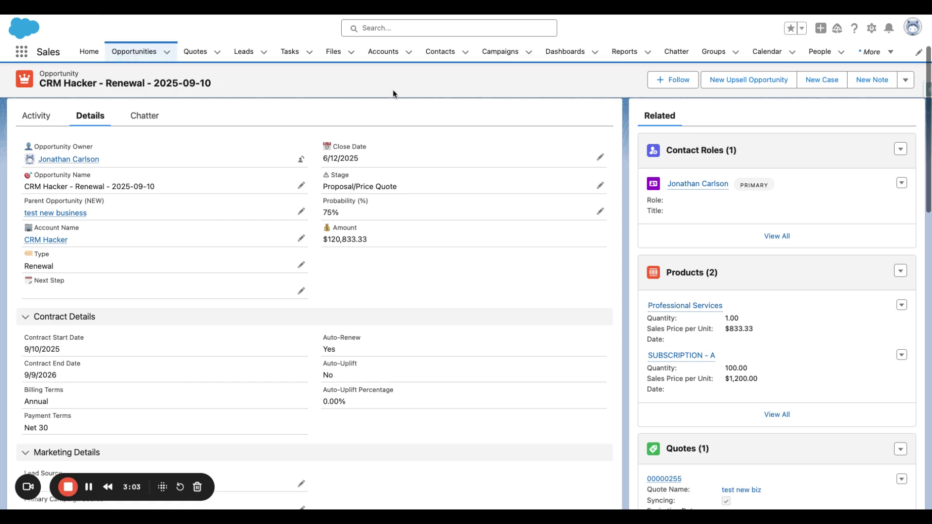
{"action": "left_click", "coordinate": [55, 213]}
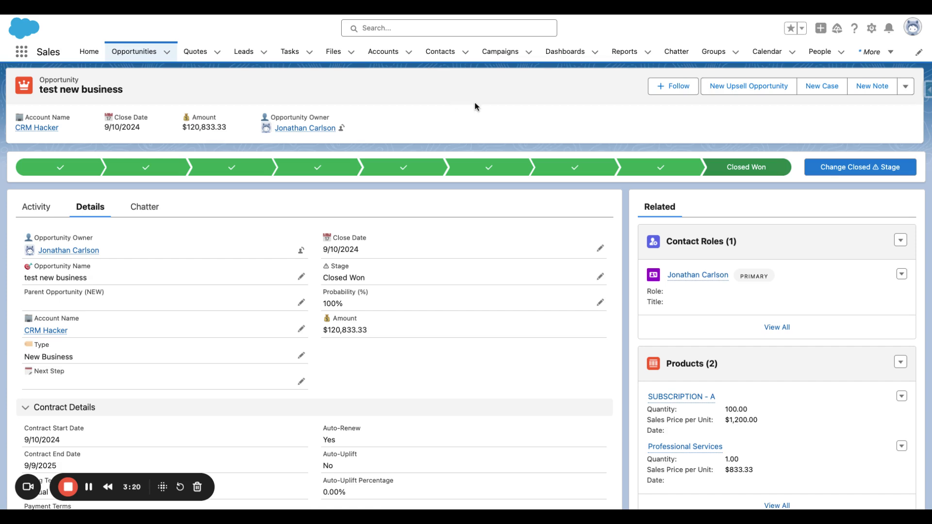
- Start a new upsell opportunity with a start date of January 2, 2025
{"action": "left_click", "coordinate": [749, 89]}
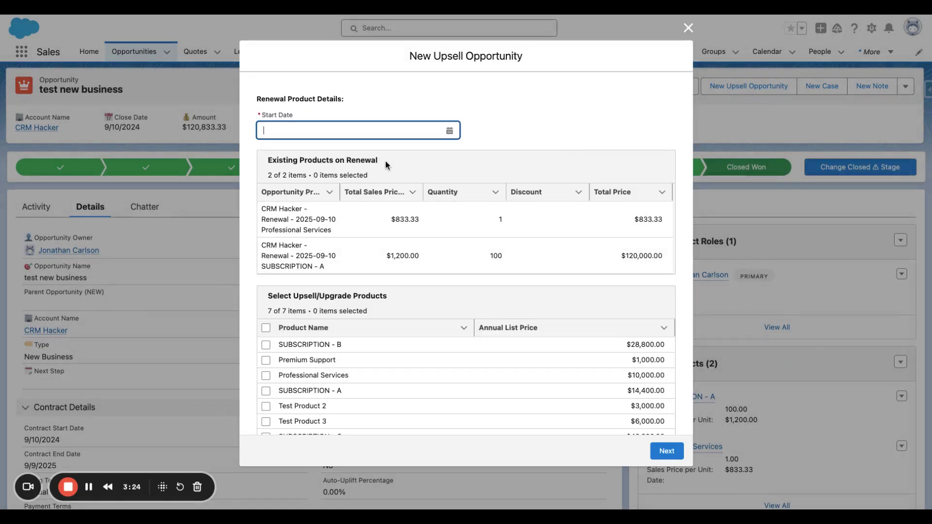
{"action": "left_click", "coordinate": [388, 134]}
{"action": "left_click", "coordinate": [411, 151]}
{"action": "left_click", "coordinate": [411, 151]}
{"action": "left_click", "coordinate": [411, 151]}
{"action": "left_click", "coordinate": [411, 151]}
{"action": "left_click", "coordinate": [404, 192]}
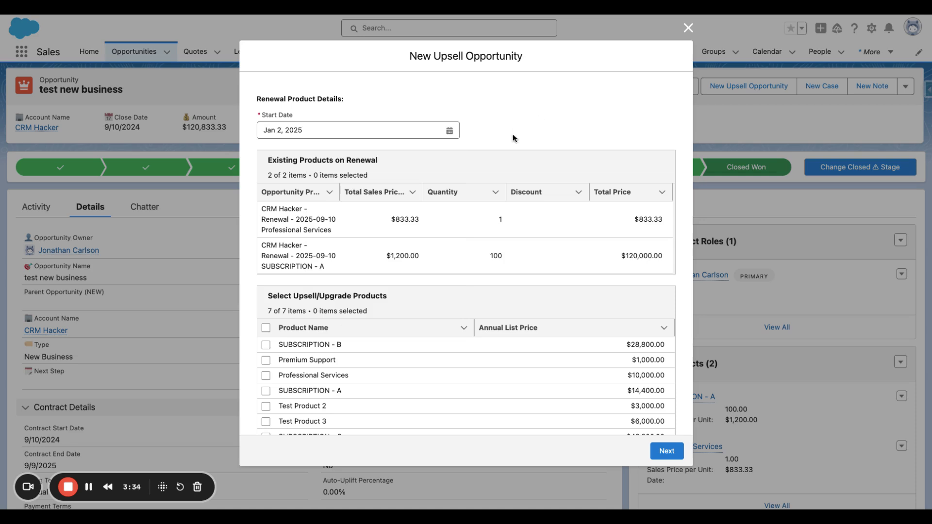
- Choose SUBSCRIPTION - A for the upsell and set its quantity to 150
{"action": "scroll", "coordinate": [403, 304], "scroll_direction": "down", "scroll_amount": 2}
{"action": "left_click", "coordinate": [266, 309]}
{"action": "left_click", "coordinate": [266, 355]}
{"action": "left_click", "coordinate": [666, 451]}
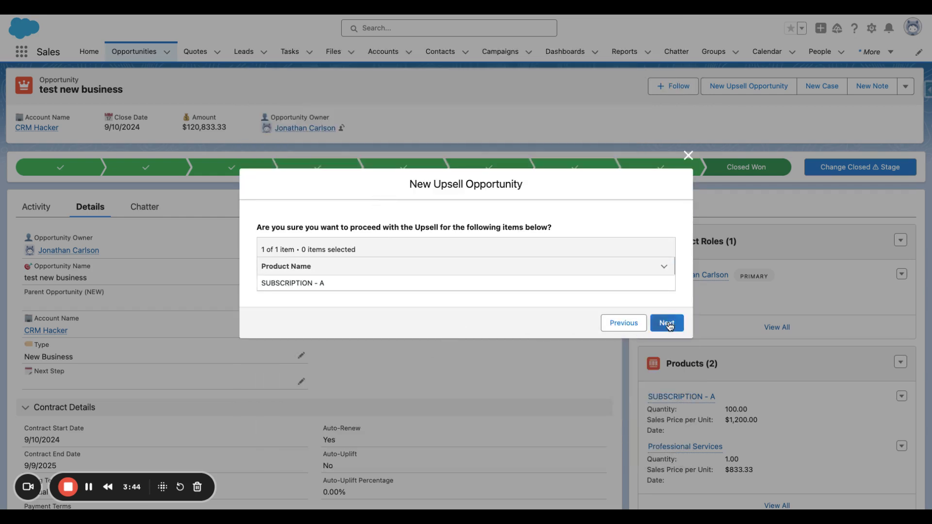
{"action": "left_click", "coordinate": [668, 323]}
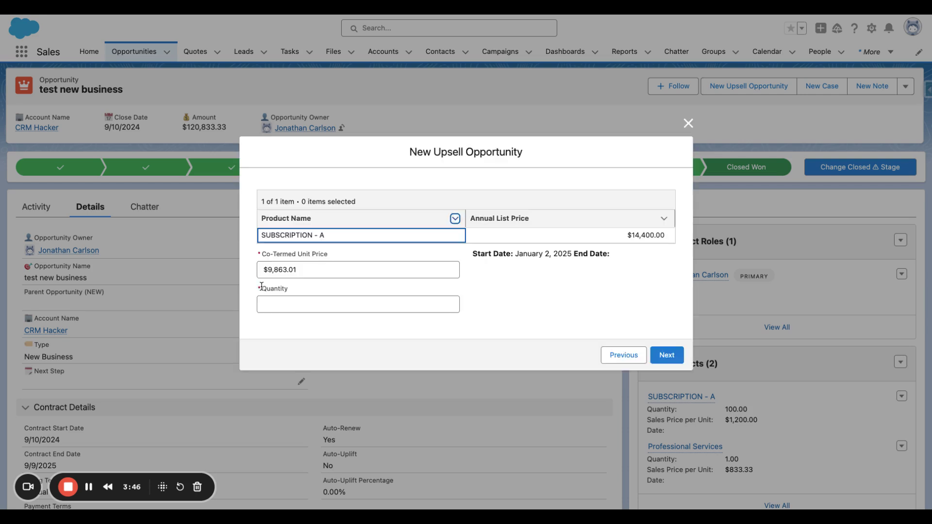
{"action": "left_click", "coordinate": [376, 309]}
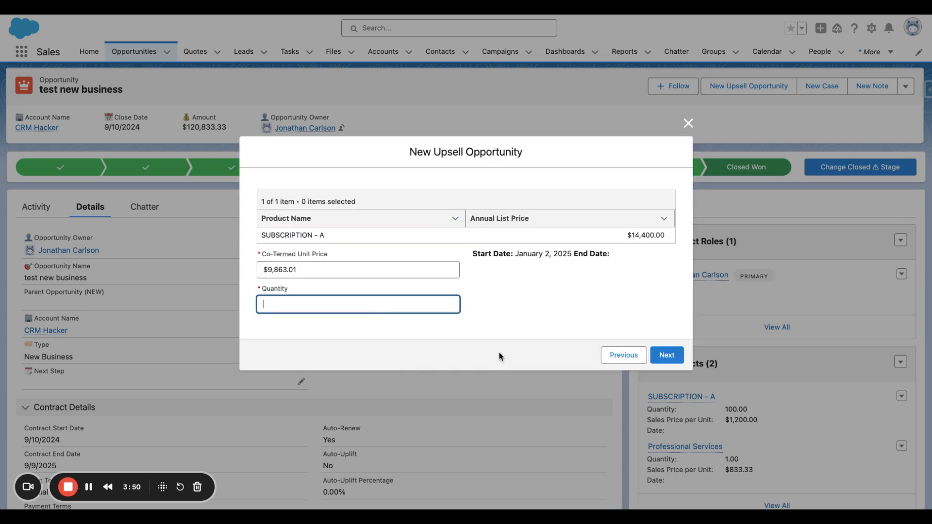
{"action": "type", "text": "150"}
{"action": "left_click", "coordinate": [484, 359]}
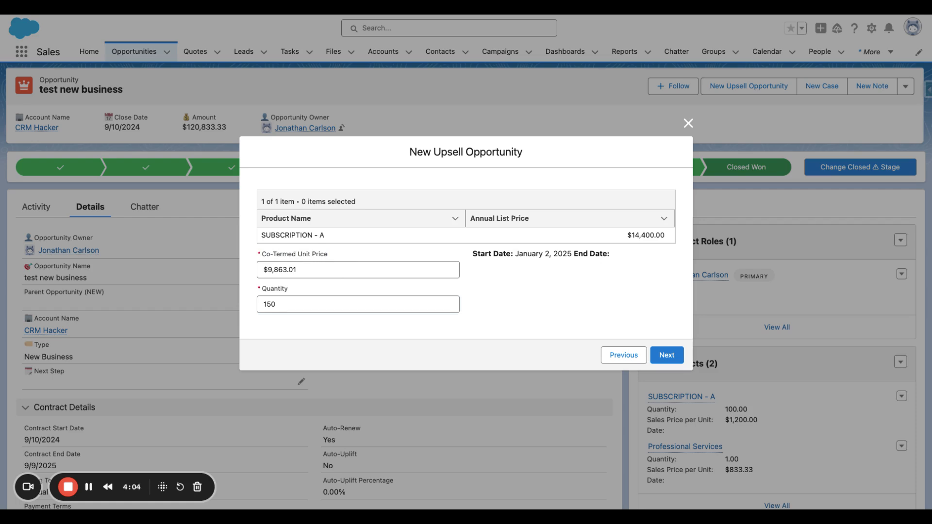
- Finish the upsell wizard and open CRM Hacker - Upsell - 2025-01-02, checking its 1/2/2025 contract start
{"action": "left_click", "coordinate": [658, 353]}
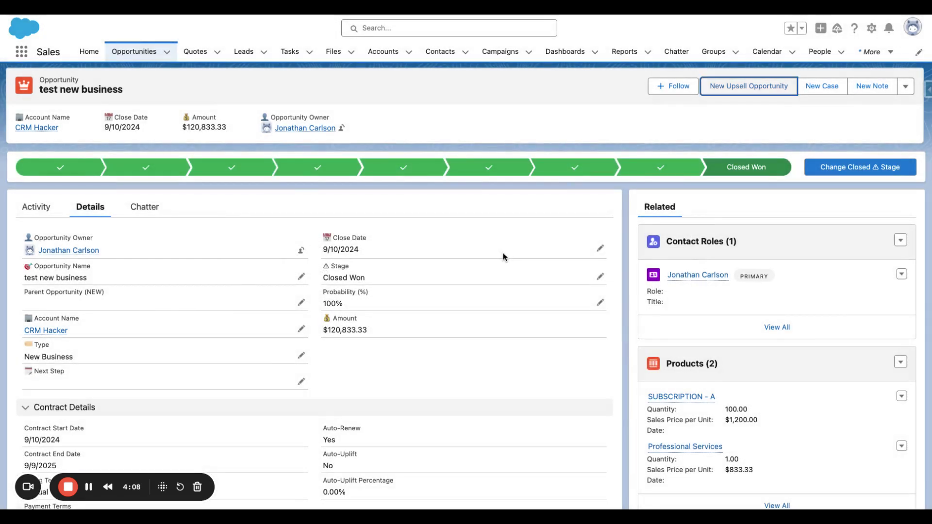
{"action": "scroll", "coordinate": [498, 330], "scroll_direction": "down", "scroll_amount": 6}
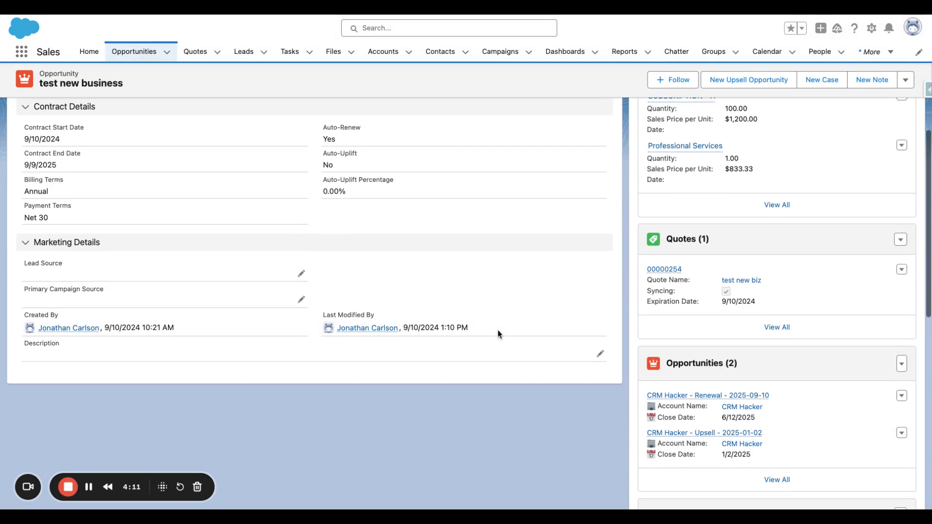
{"action": "left_click", "coordinate": [653, 394]}
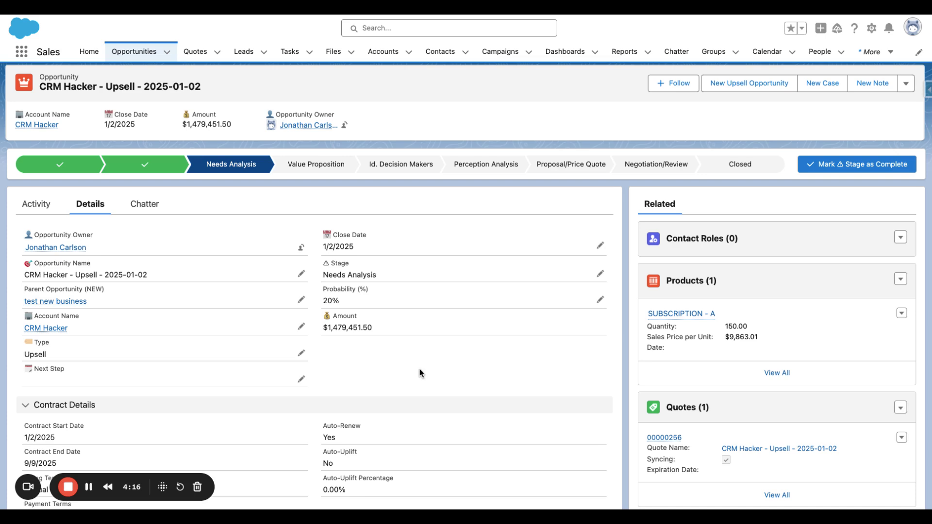
{"action": "scroll", "coordinate": [436, 366], "scroll_direction": "down", "scroll_amount": 2}
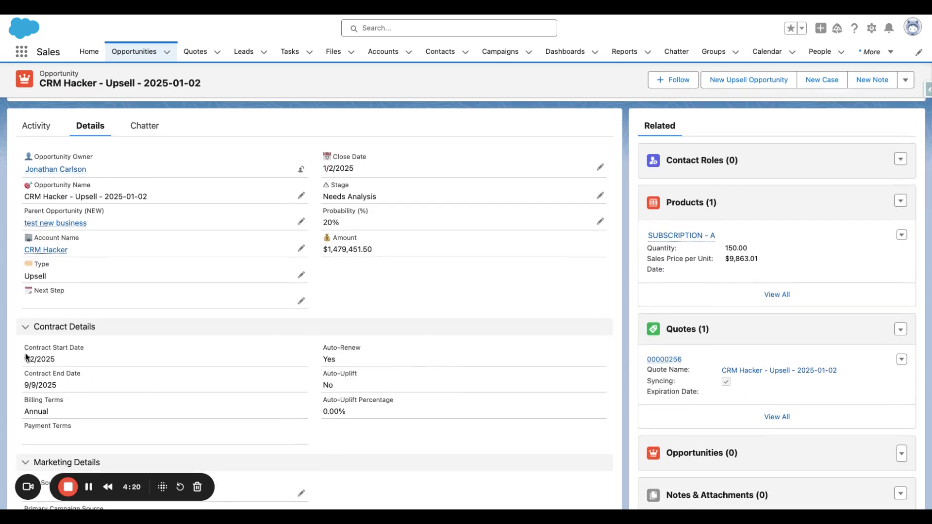
{"action": "left_click_drag", "start_coordinate": [24, 359], "coordinate": [56, 360]}
{"action": "left_click", "coordinate": [398, 301]}
{"action": "left_click", "coordinate": [651, 360]}
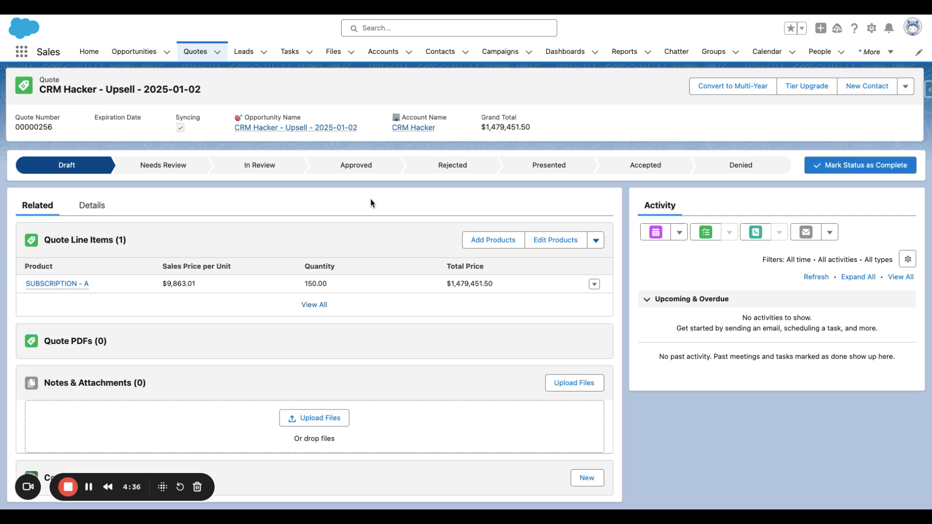
{"action": "left_click", "coordinate": [906, 88]}
{"action": "left_click", "coordinate": [865, 161]}
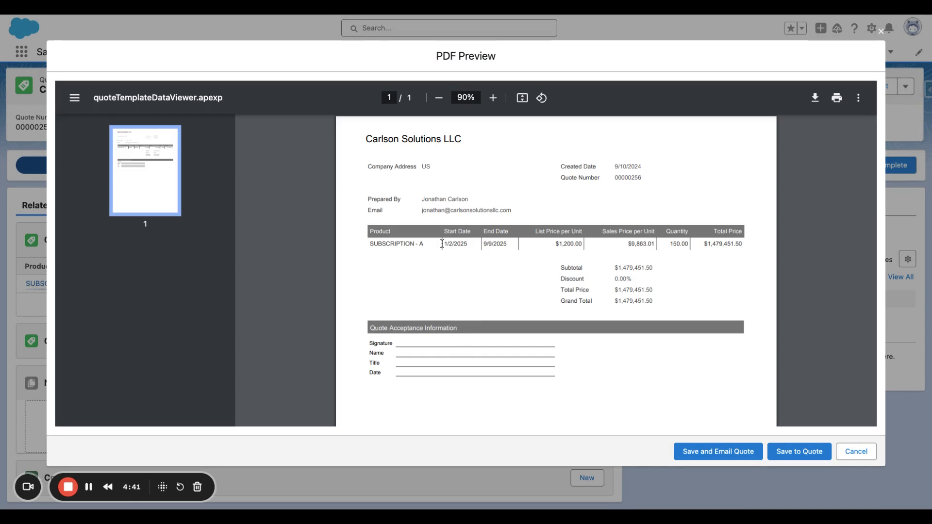
{"action": "left_click_drag", "start_coordinate": [441, 244], "coordinate": [514, 244]}
{"action": "left_click", "coordinate": [536, 249]}
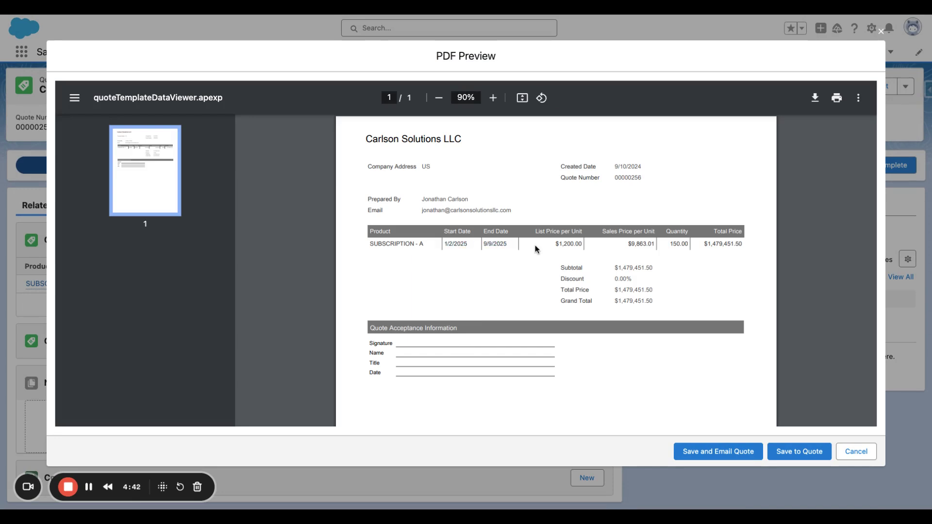
{"action": "left_click", "coordinate": [854, 451]}
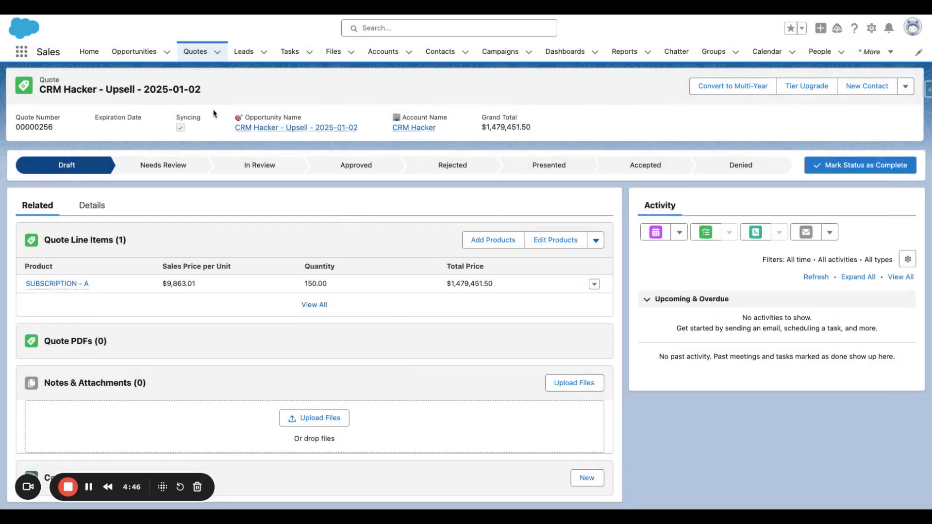
{"action": "left_click", "coordinate": [257, 128]}
{"action": "scroll", "coordinate": [467, 160], "scroll_direction": "down", "scroll_amount": 3}
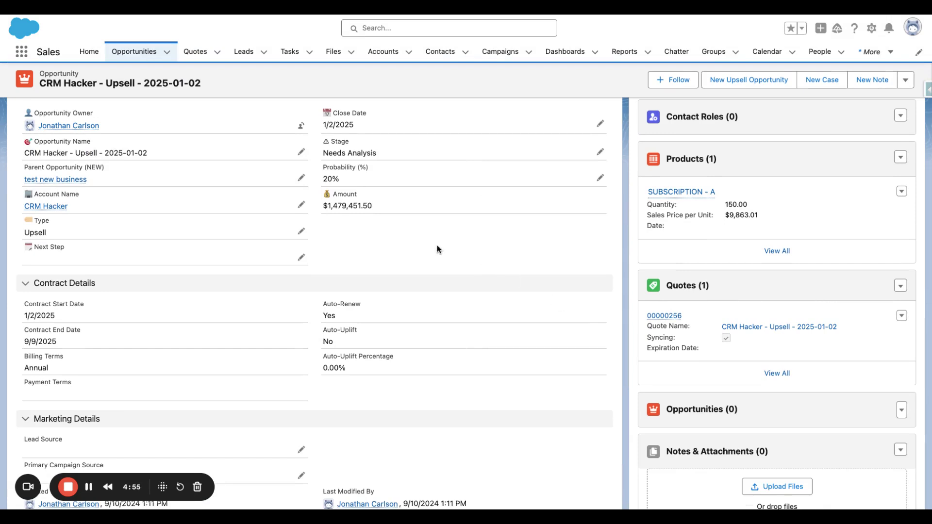
- Set the upsell's closing stage to Closed Won, save, and return to test new business
{"action": "scroll", "coordinate": [433, 251], "scroll_direction": "up", "scroll_amount": 3}
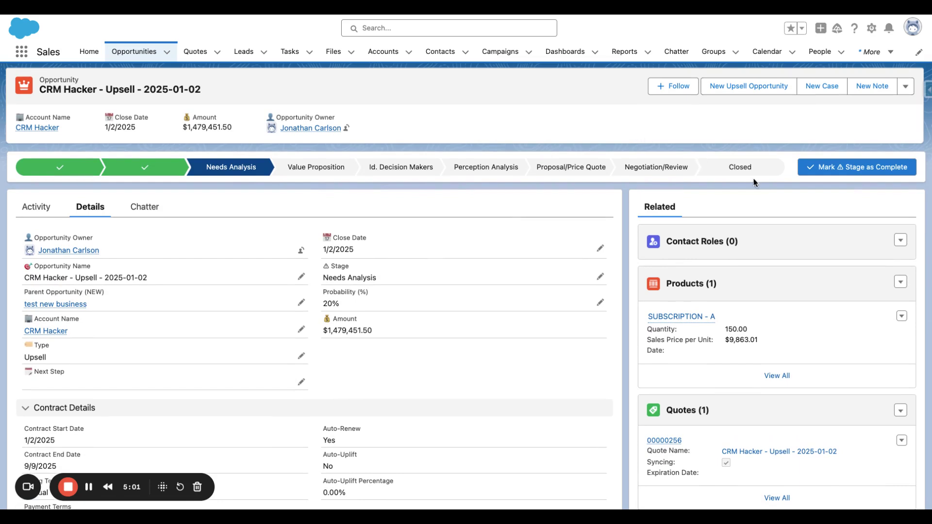
{"action": "left_click", "coordinate": [733, 173]}
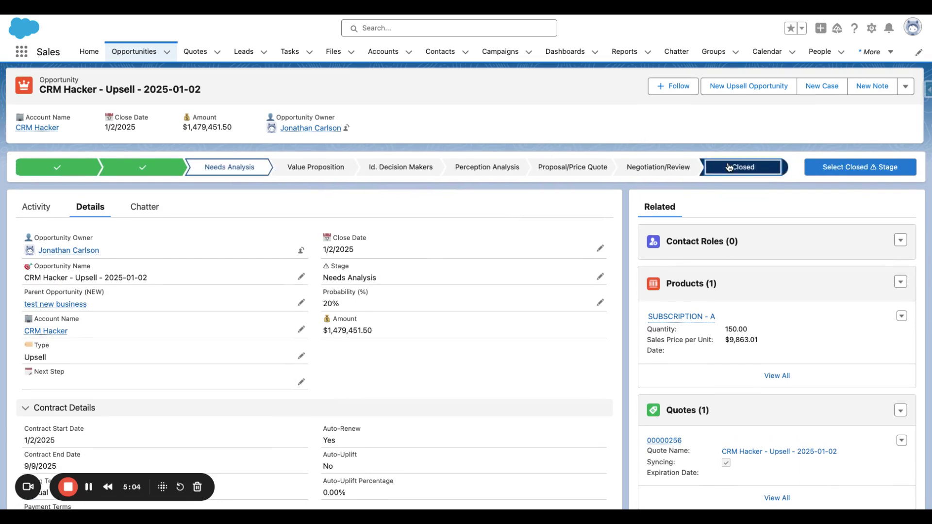
{"action": "left_click", "coordinate": [816, 170]}
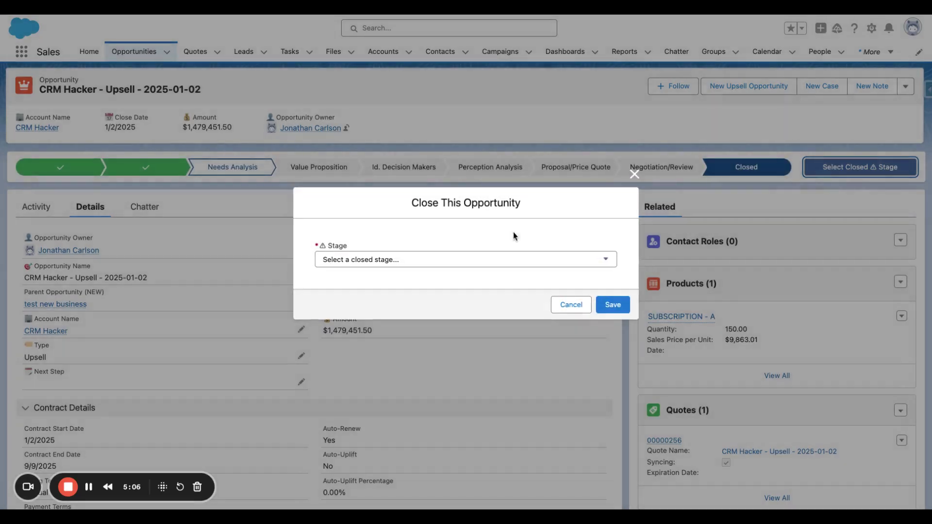
{"action": "left_click", "coordinate": [484, 259]}
{"action": "left_click", "coordinate": [464, 274]}
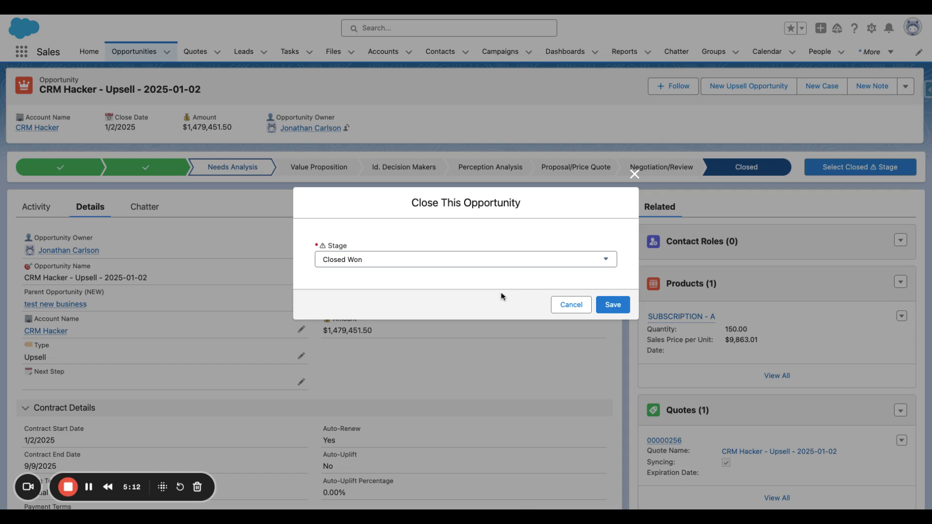
{"action": "left_click", "coordinate": [621, 307]}
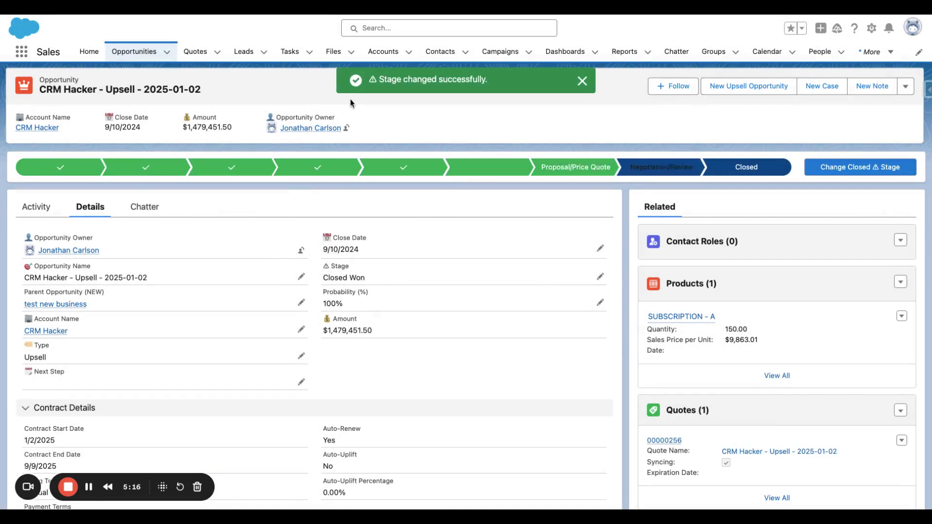
{"action": "left_click", "coordinate": [68, 304]}
{"action": "scroll", "coordinate": [482, 363], "scroll_direction": "down", "scroll_amount": 6}
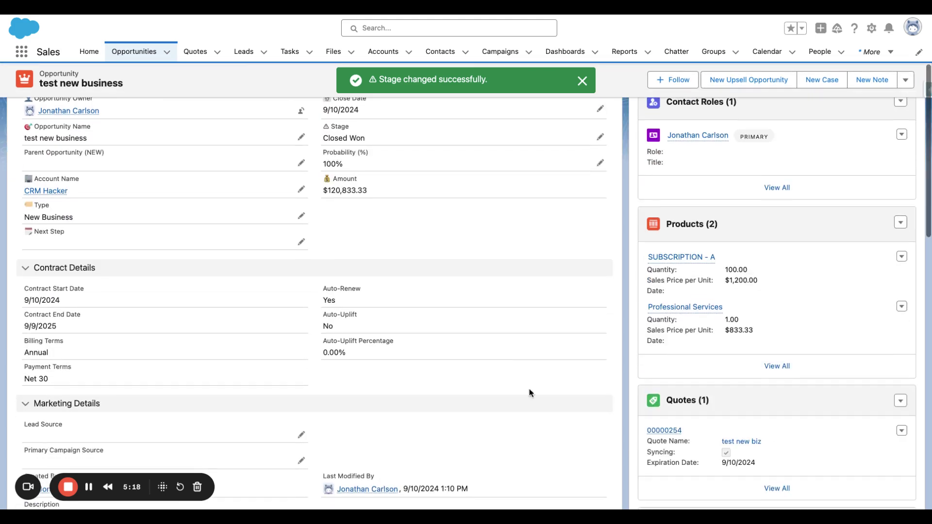
{"action": "left_click", "coordinate": [679, 414]}
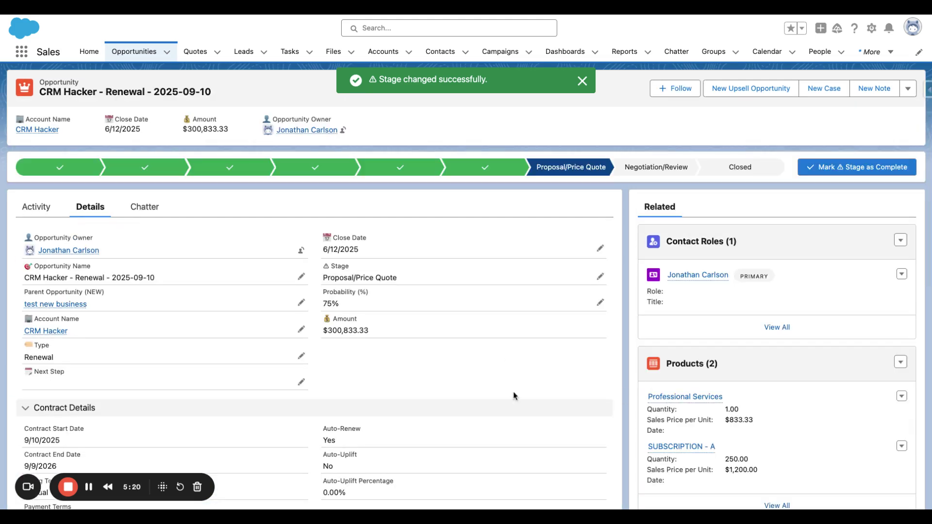
{"action": "scroll", "coordinate": [481, 369], "scroll_direction": "down", "scroll_amount": 2}
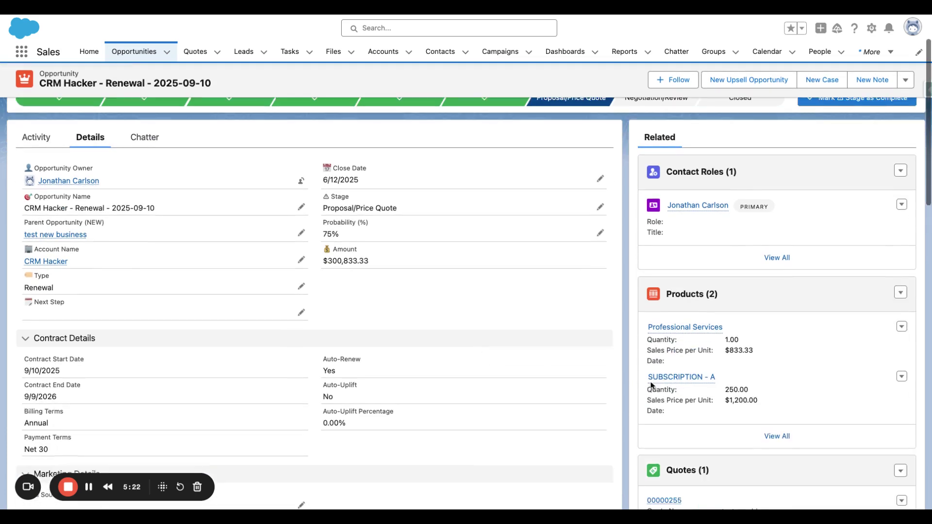
{"action": "left_click_drag", "start_coordinate": [723, 383], "coordinate": [647, 377]}
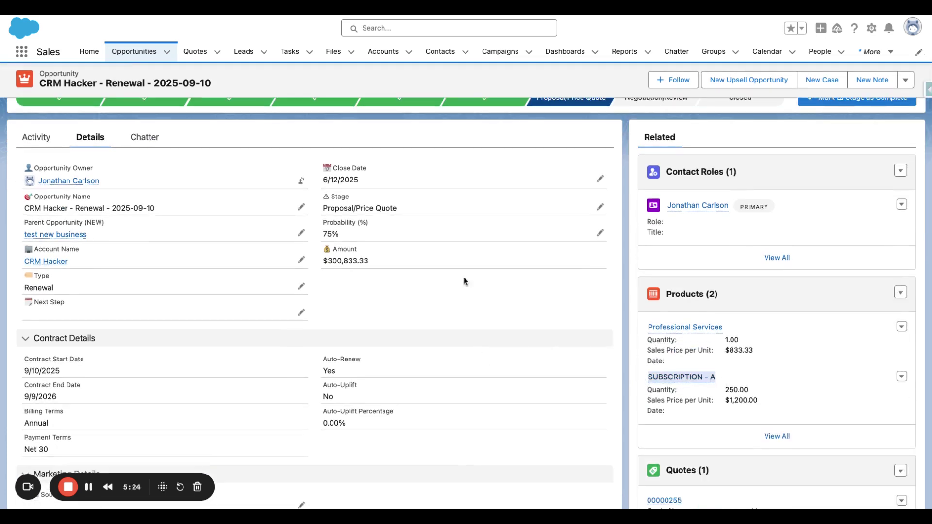
{"action": "left_click", "coordinate": [442, 287]}
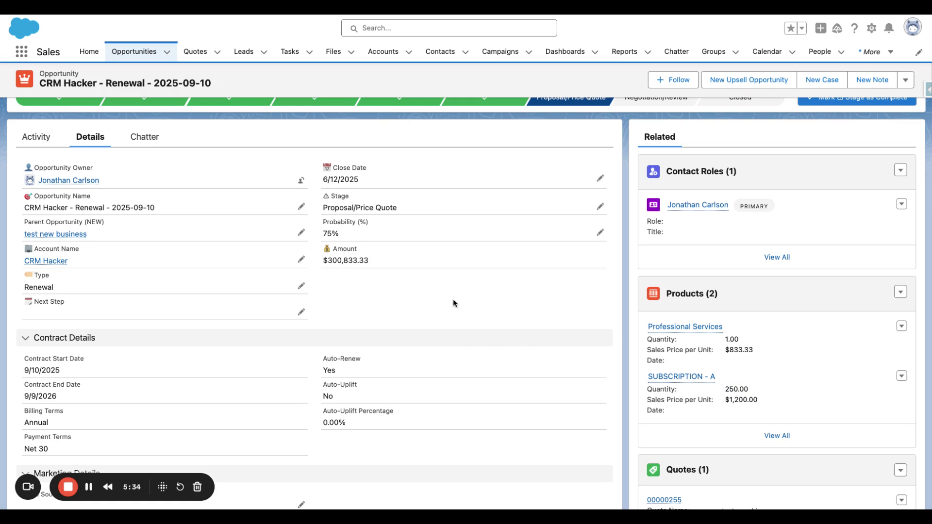
{"action": "mouse_move", "coordinate": [59, 235]}
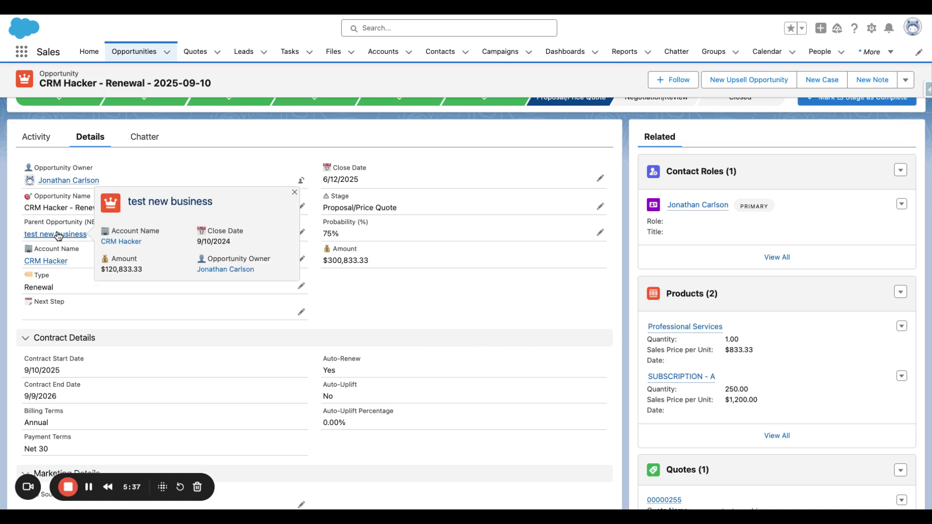
{"action": "left_click", "coordinate": [55, 235]}
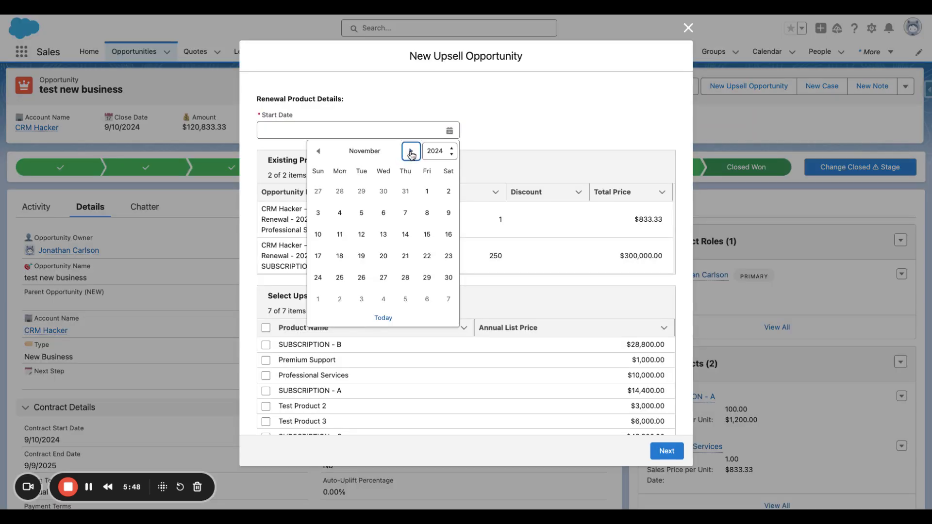
- Start a new upsell opportunity dated Apr 8, 2025 with SUBSCRIPTION - B as the product
{"action": "left_click", "coordinate": [410, 149]}
{"action": "left_click", "coordinate": [410, 150]}
{"action": "left_click", "coordinate": [411, 149]}
{"action": "left_click", "coordinate": [411, 149]}
{"action": "left_click", "coordinate": [411, 149]}
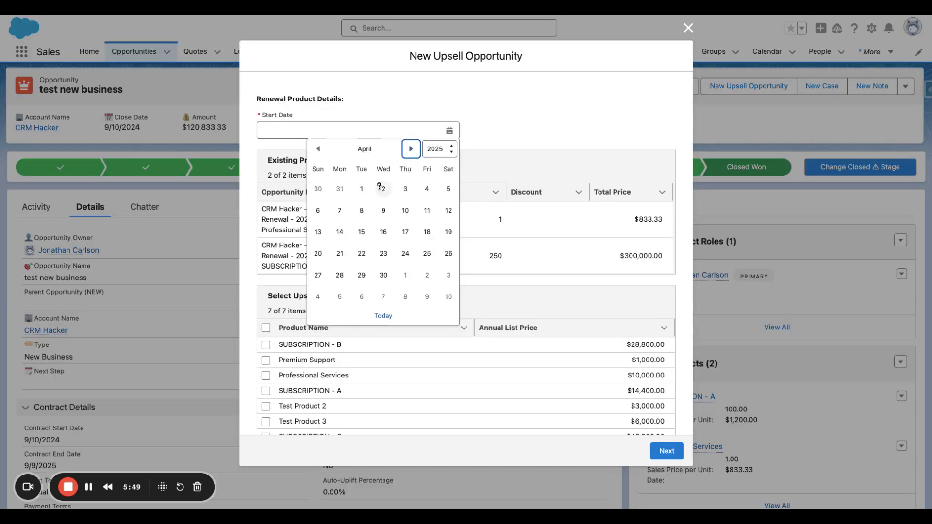
{"action": "left_click", "coordinate": [361, 211]}
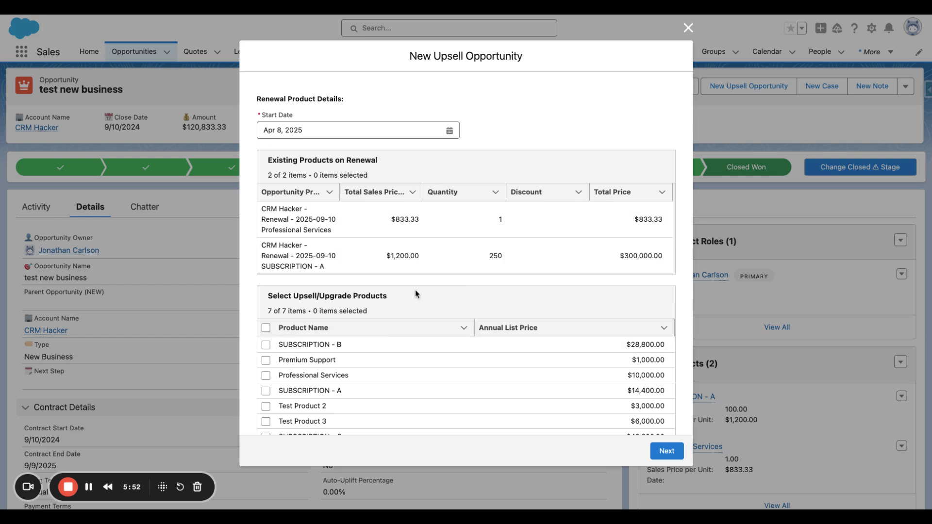
{"action": "scroll", "coordinate": [429, 272], "scroll_direction": "down", "scroll_amount": 2}
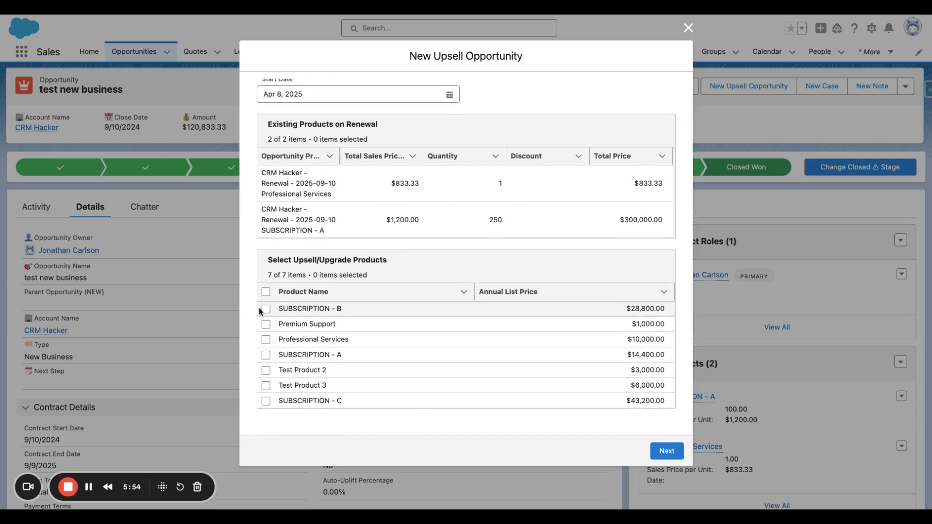
{"action": "left_click", "coordinate": [266, 309]}
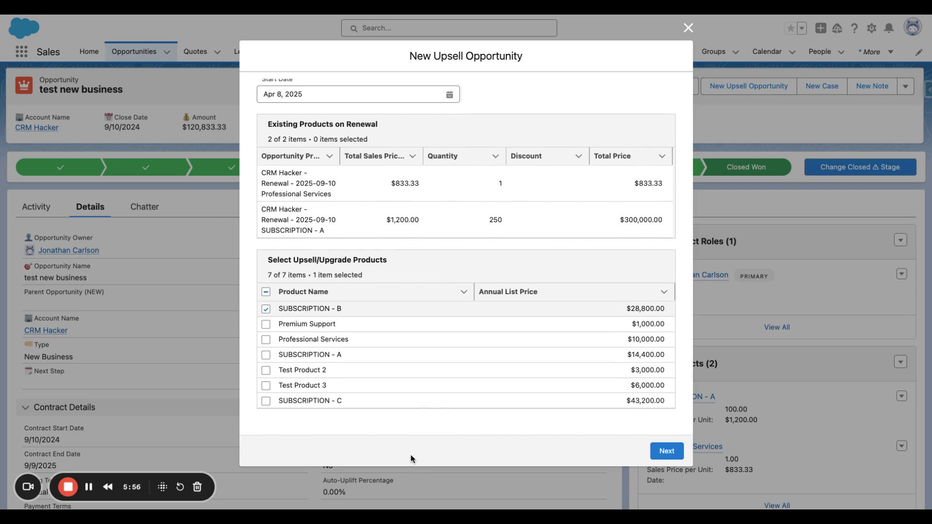
{"action": "left_click", "coordinate": [667, 452]}
- Enter a quantity of 250 for SUBSCRIPTION - B and create the upsell opportunity
{"action": "left_click", "coordinate": [667, 323]}
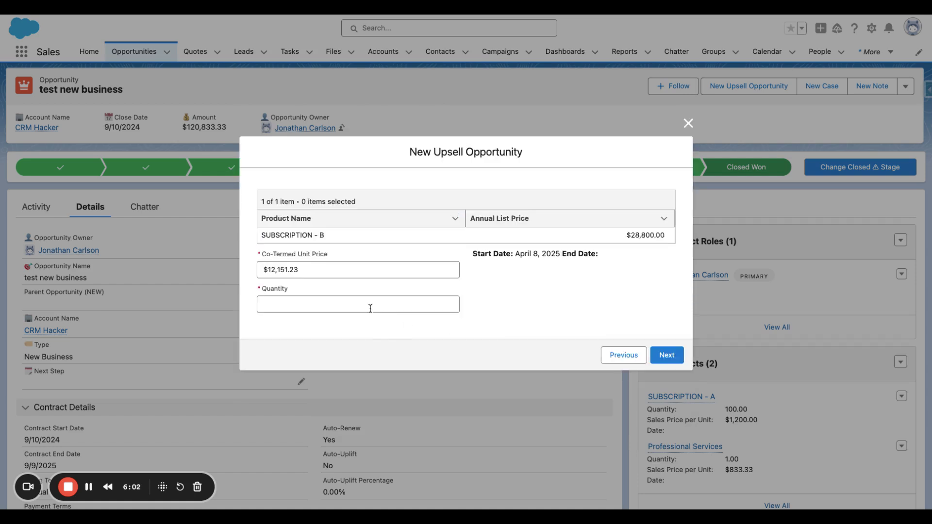
{"action": "left_click", "coordinate": [370, 306]}
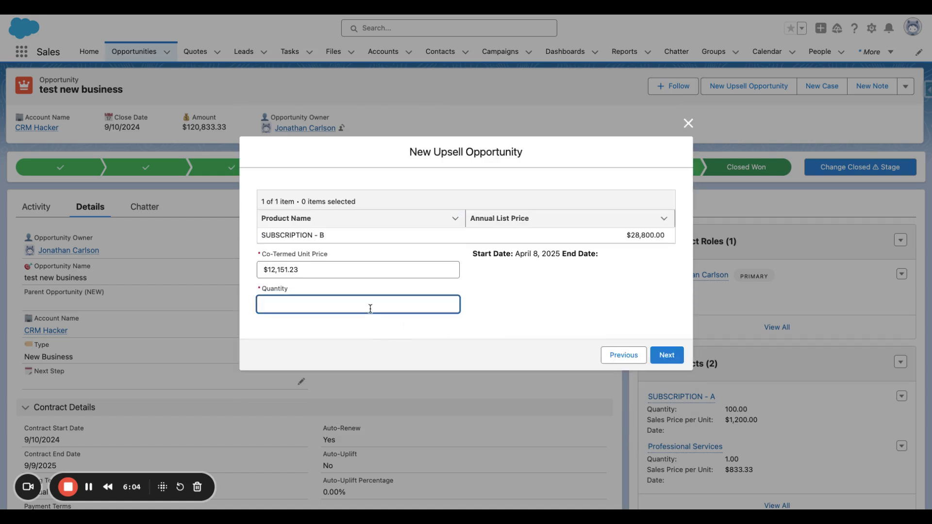
{"action": "type", "text": "250"}
{"action": "left_click", "coordinate": [384, 332]}
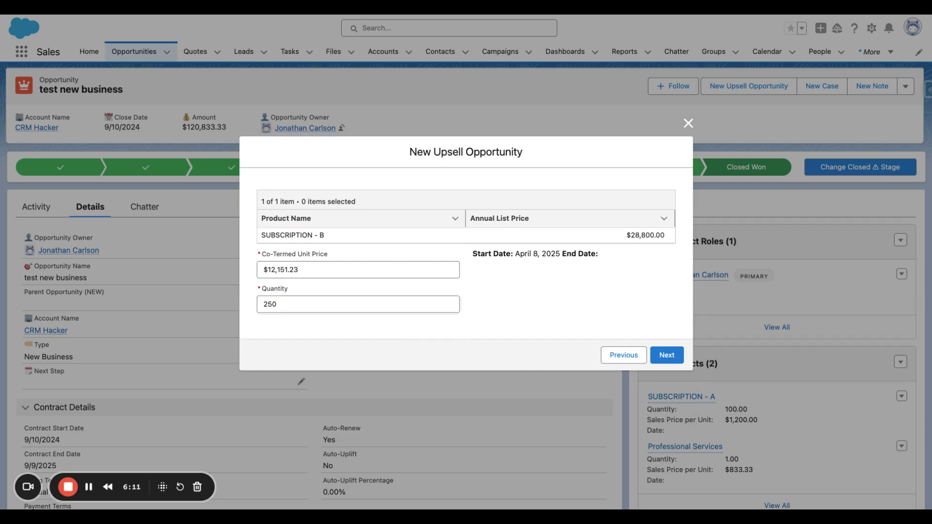
{"action": "left_click_drag", "start_coordinate": [329, 254], "coordinate": [266, 249]}
{"action": "left_click", "coordinate": [412, 357]}
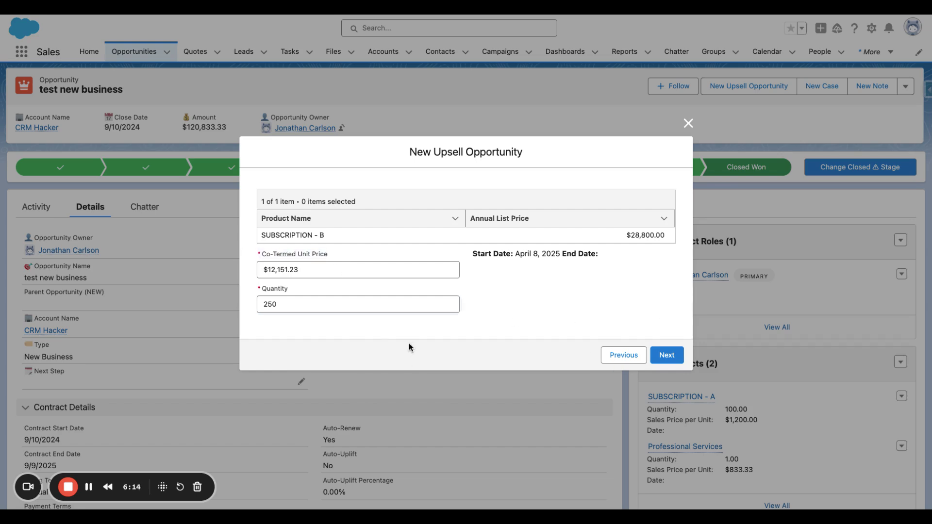
{"action": "left_click", "coordinate": [672, 359]}
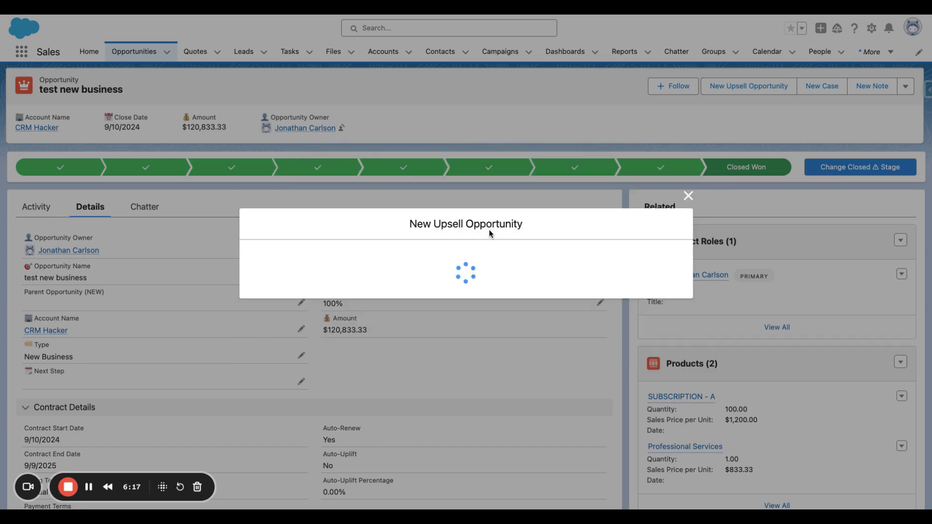
{"action": "scroll", "coordinate": [529, 363], "scroll_direction": "down", "scroll_amount": 7}
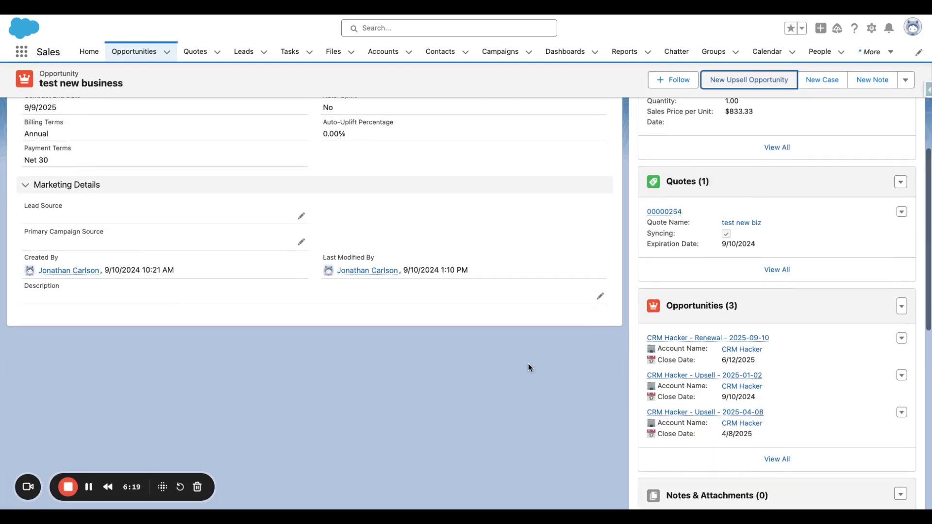
- Open CRM Hacker - Upsell - 2025-04-08, then its quote 00000257, and review the quote's details and related lists
{"action": "left_click", "coordinate": [739, 413]}
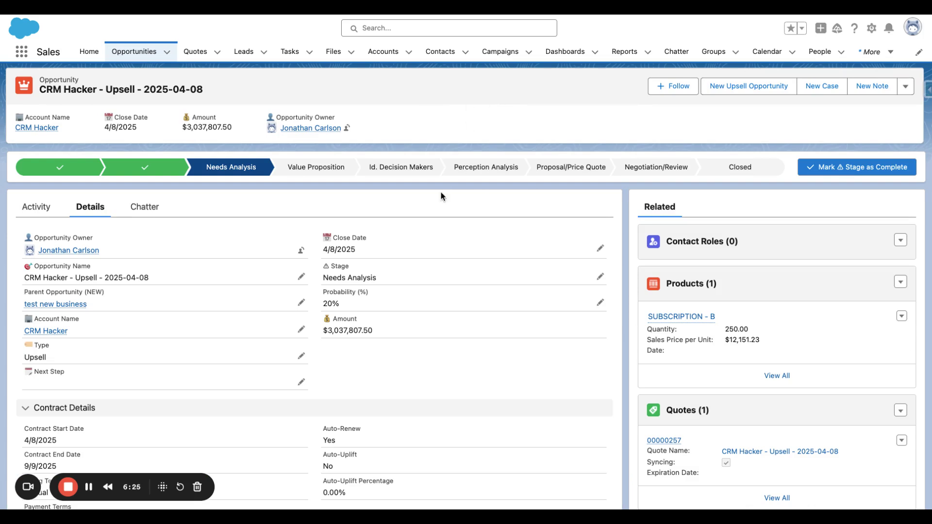
{"action": "scroll", "coordinate": [426, 228], "scroll_direction": "down", "scroll_amount": 1}
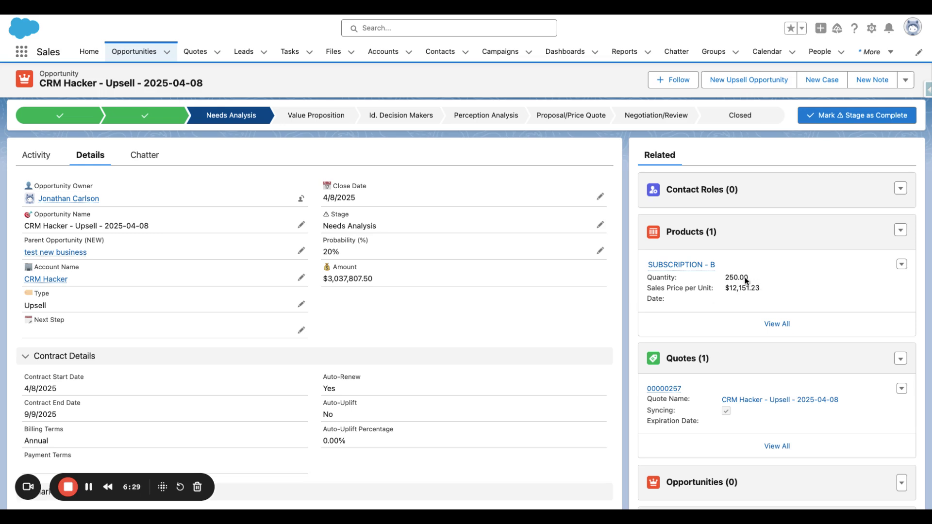
{"action": "left_click", "coordinate": [494, 323]}
{"action": "left_click", "coordinate": [665, 388]}
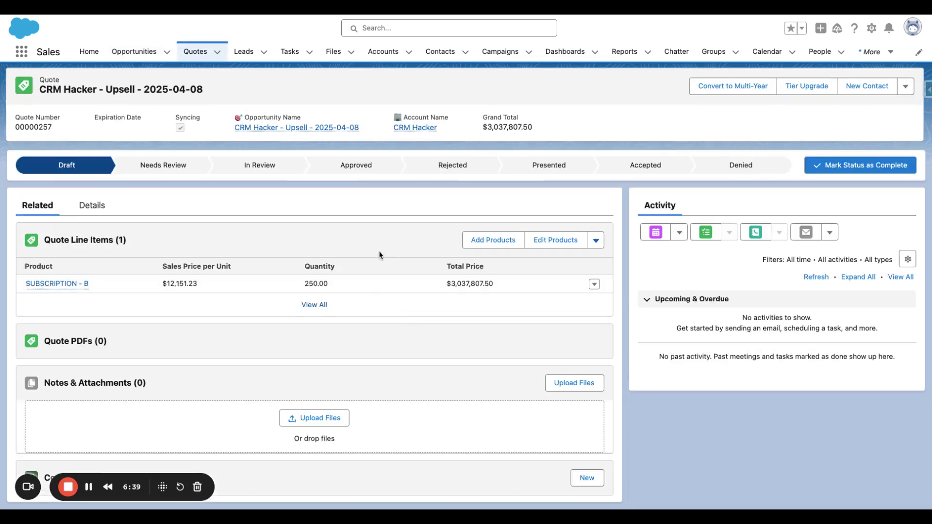
{"action": "left_click", "coordinate": [92, 205]}
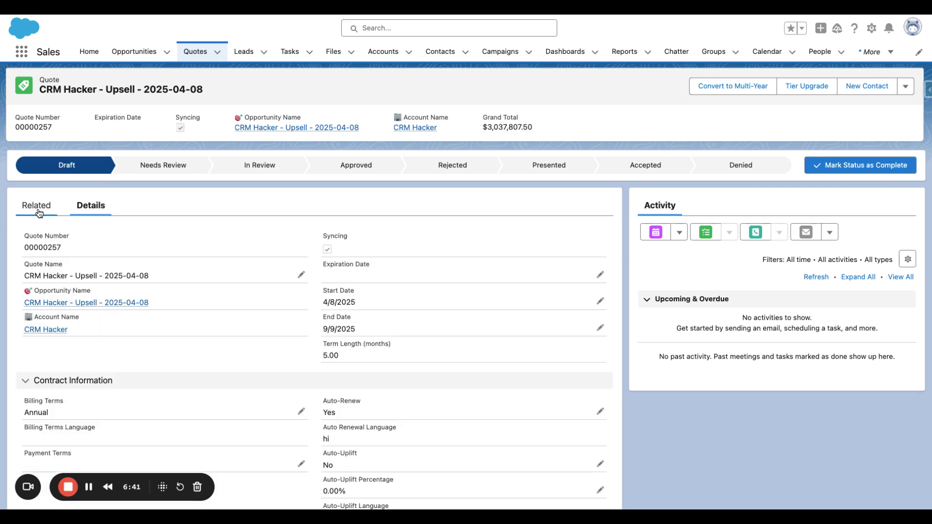
{"action": "left_click", "coordinate": [43, 210]}
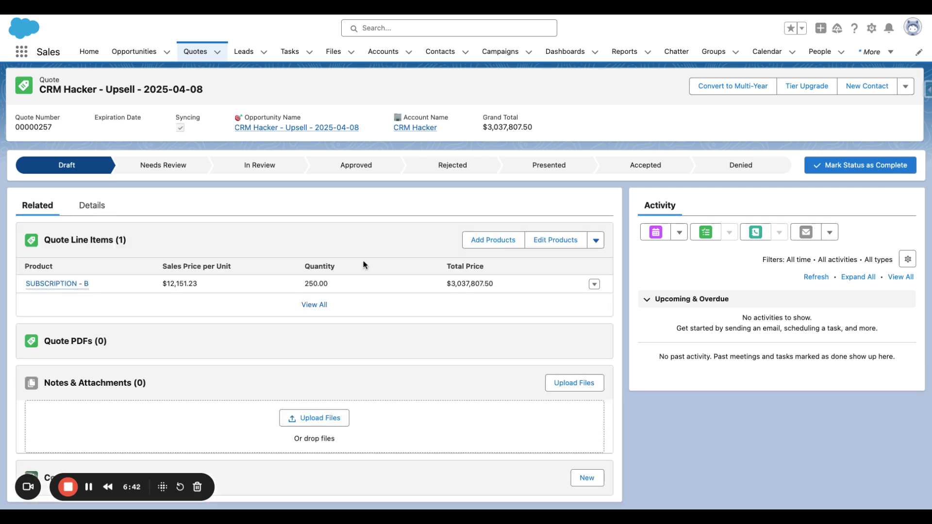
{"action": "left_click", "coordinate": [905, 86]}
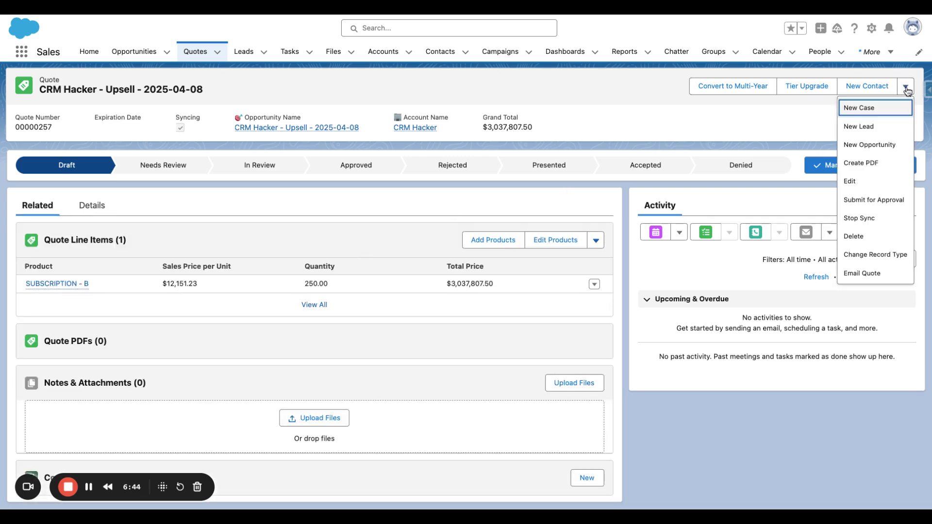
{"action": "left_click", "coordinate": [879, 165]}
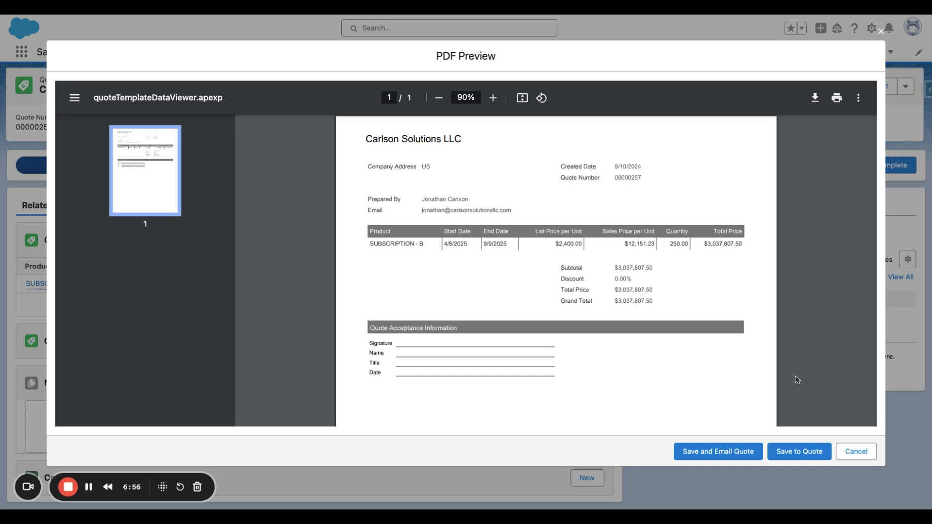
{"action": "left_click", "coordinate": [857, 454]}
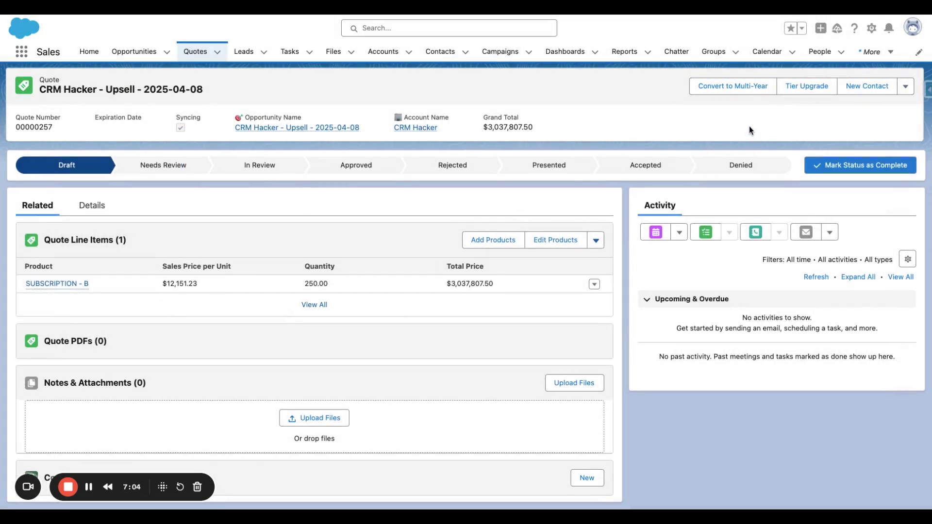
- Run a Tier Upgrade on quote 00000257 from SUBSCRIPTION - A to SUBSCRIPTION - B, confirming Yes
{"action": "left_click", "coordinate": [796, 88]}
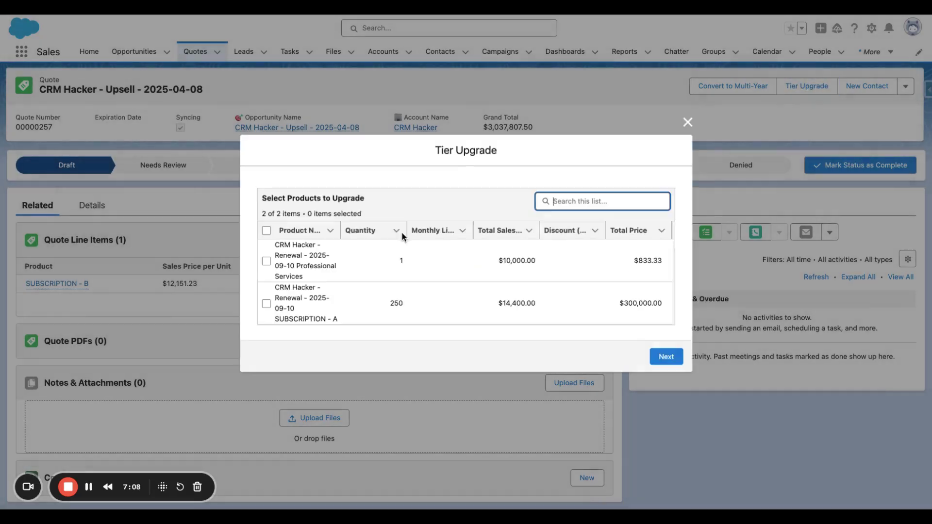
{"action": "left_click", "coordinate": [266, 303]}
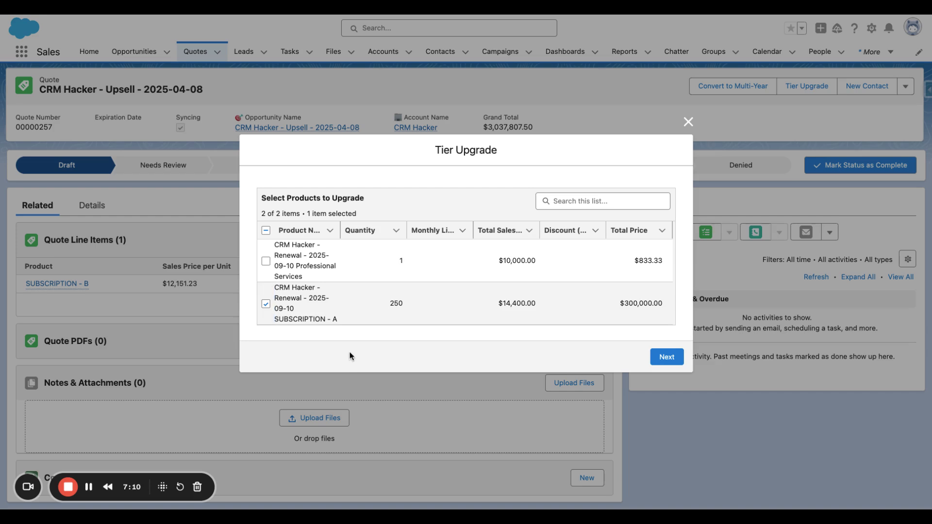
{"action": "left_click", "coordinate": [666, 357]}
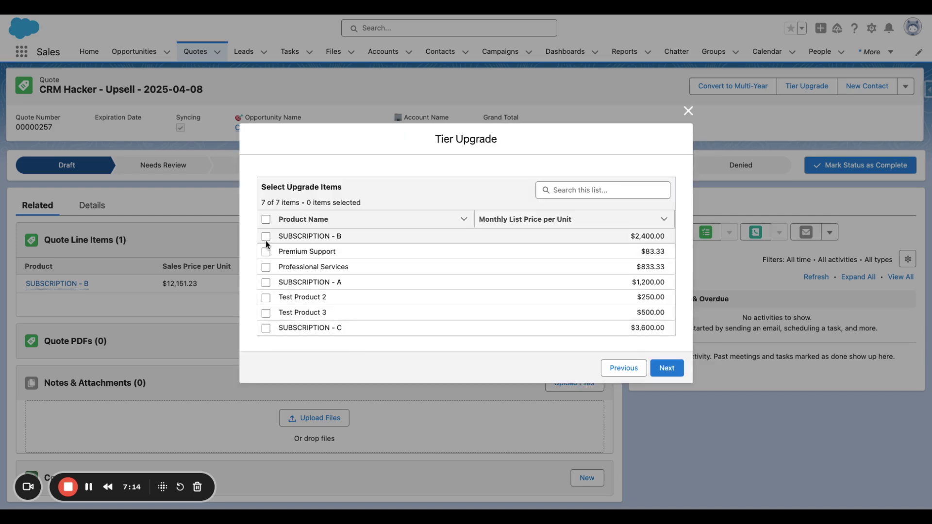
{"action": "left_click", "coordinate": [267, 237]}
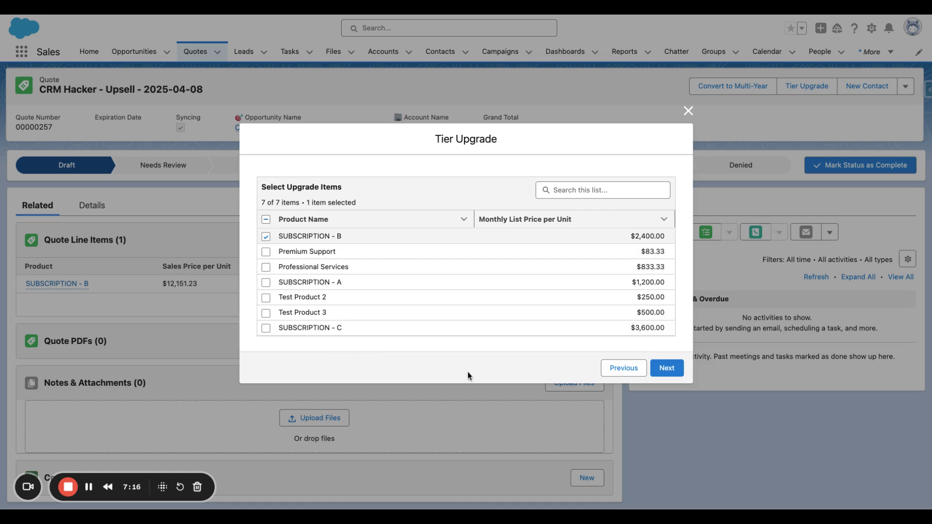
{"action": "left_click", "coordinate": [666, 368]}
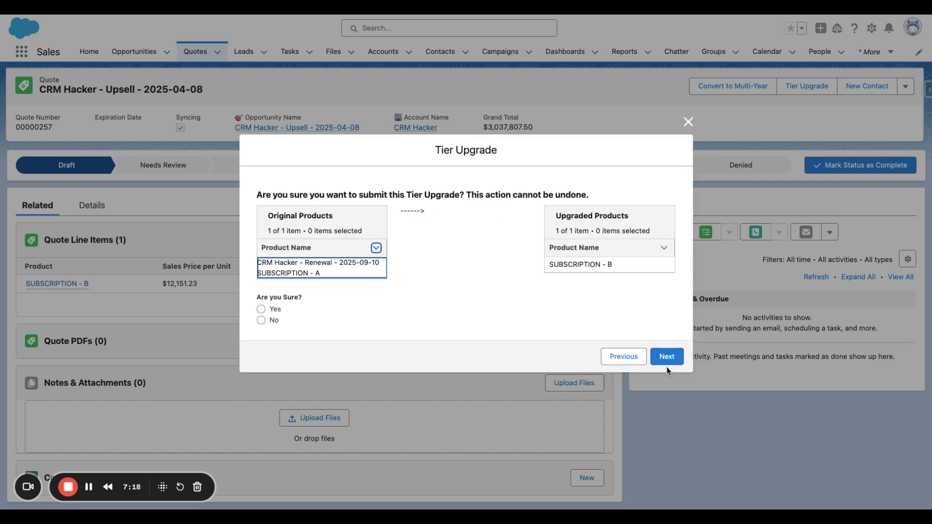
{"action": "left_click", "coordinate": [261, 310]}
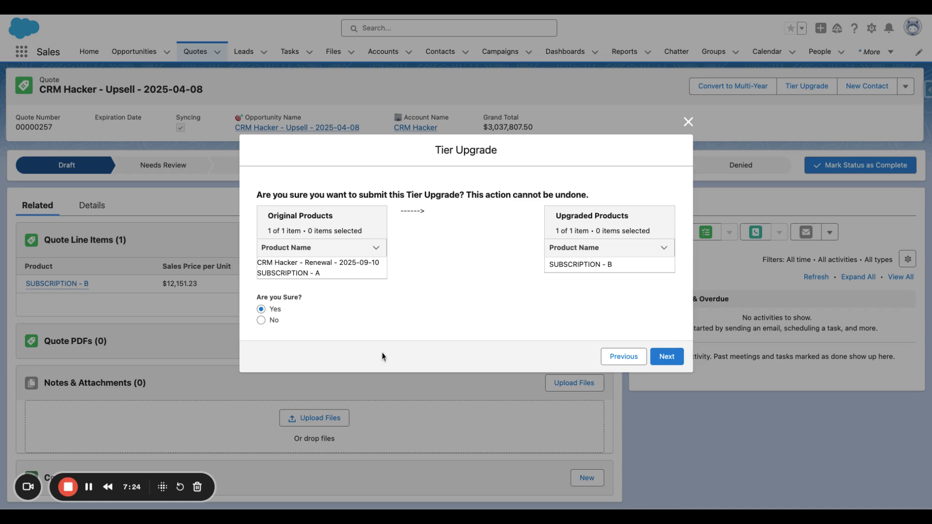
{"action": "left_click", "coordinate": [668, 357]}
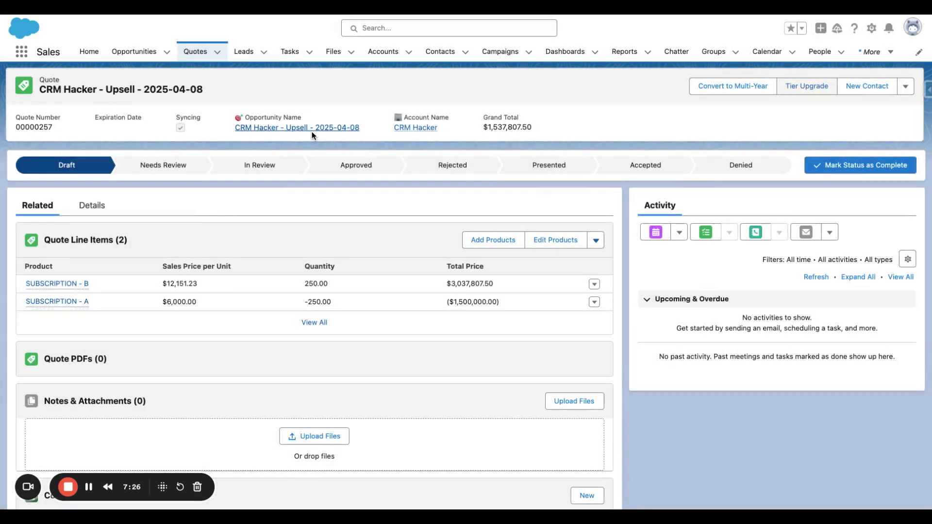
{"action": "mouse_move", "coordinate": [311, 128]}
{"action": "left_click", "coordinate": [567, 82]}
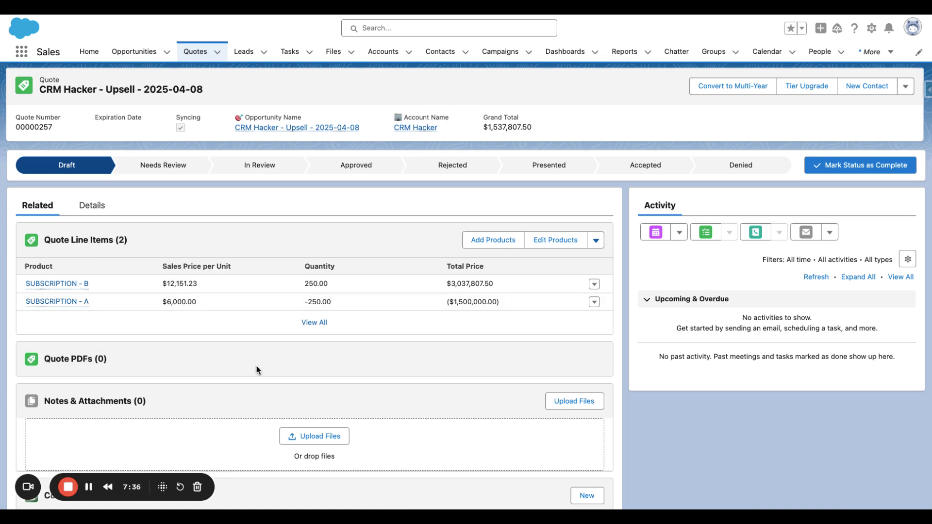
{"action": "left_click", "coordinate": [83, 302]}
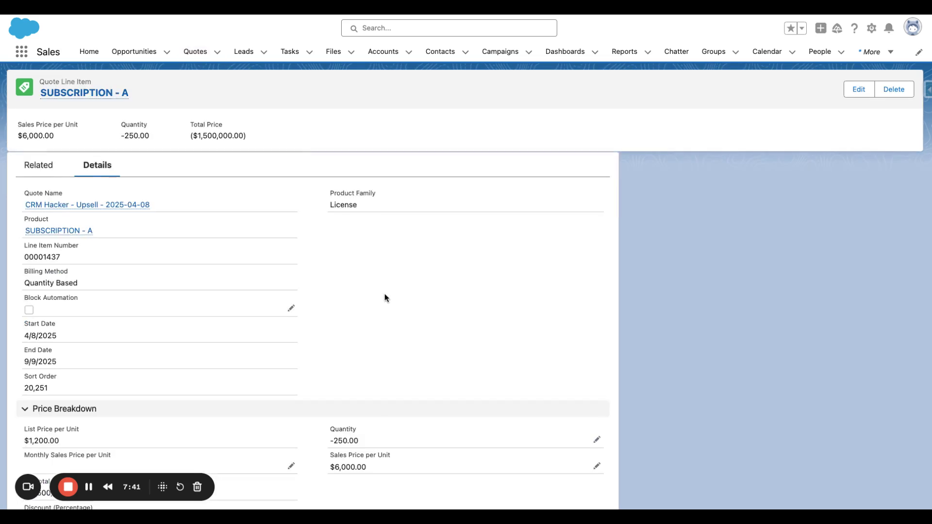
{"action": "scroll", "coordinate": [386, 296], "scroll_direction": "down", "scroll_amount": 3}
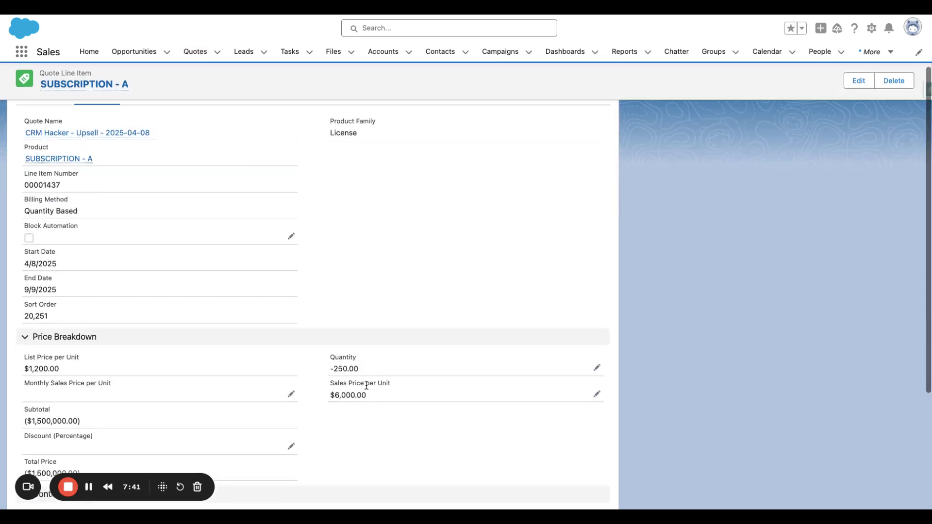
{"action": "left_click_drag", "start_coordinate": [367, 395], "coordinate": [324, 398]}
{"action": "left_click", "coordinate": [371, 258]}
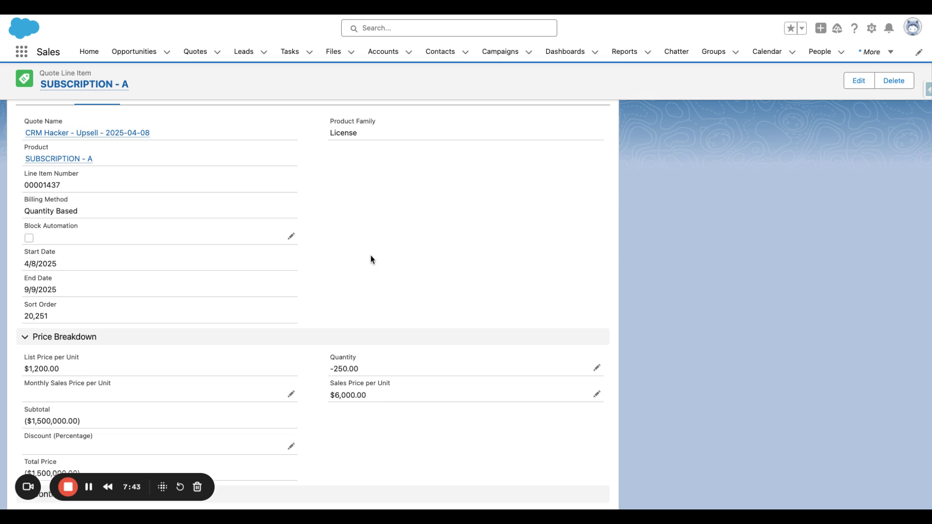
{"action": "key", "text": "alt+Left"}
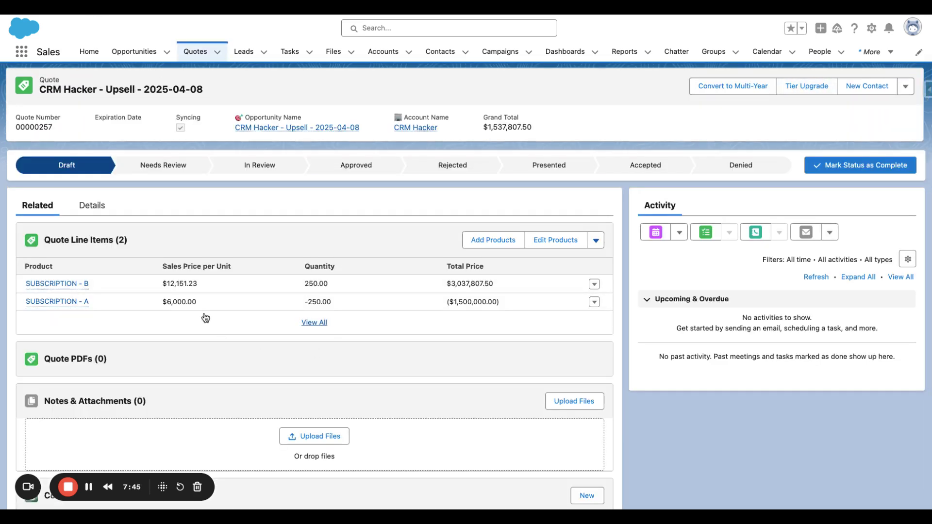
{"action": "double_click", "coordinate": [179, 301]}
{"action": "left_click", "coordinate": [189, 343]}
{"action": "left_click", "coordinate": [58, 302]}
{"action": "scroll", "coordinate": [263, 287], "scroll_direction": "down", "scroll_amount": 5}
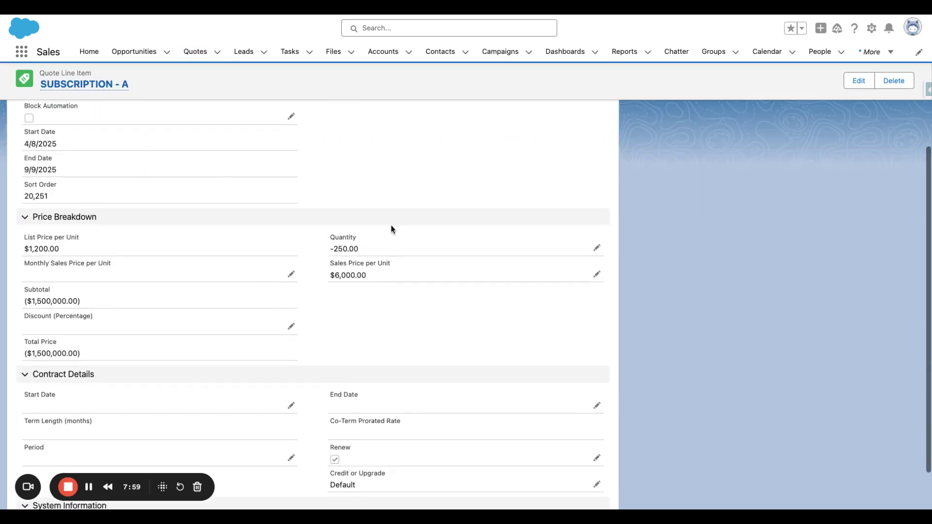
{"action": "scroll", "coordinate": [392, 226], "scroll_direction": "down", "scroll_amount": 2}
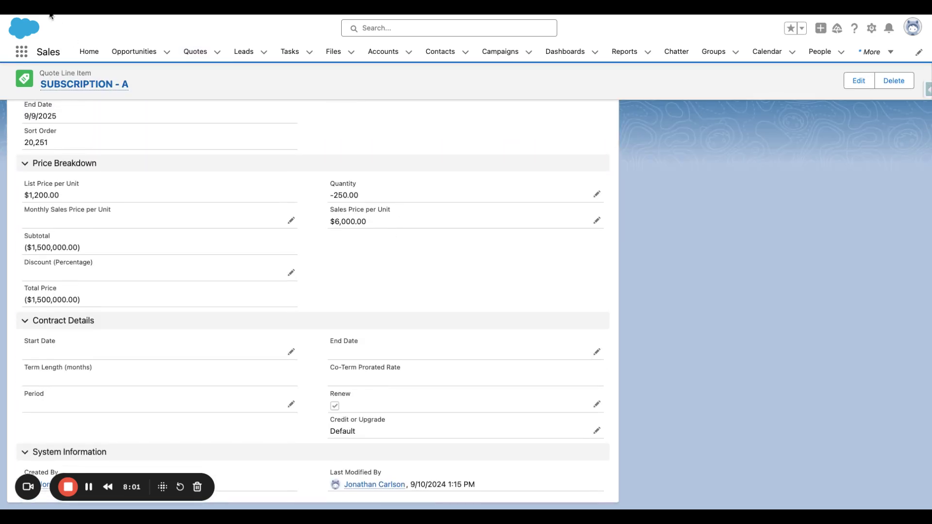
{"action": "scroll", "coordinate": [50, 16], "scroll_direction": "up", "scroll_amount": 1}
{"action": "key", "text": "alt+Left"}
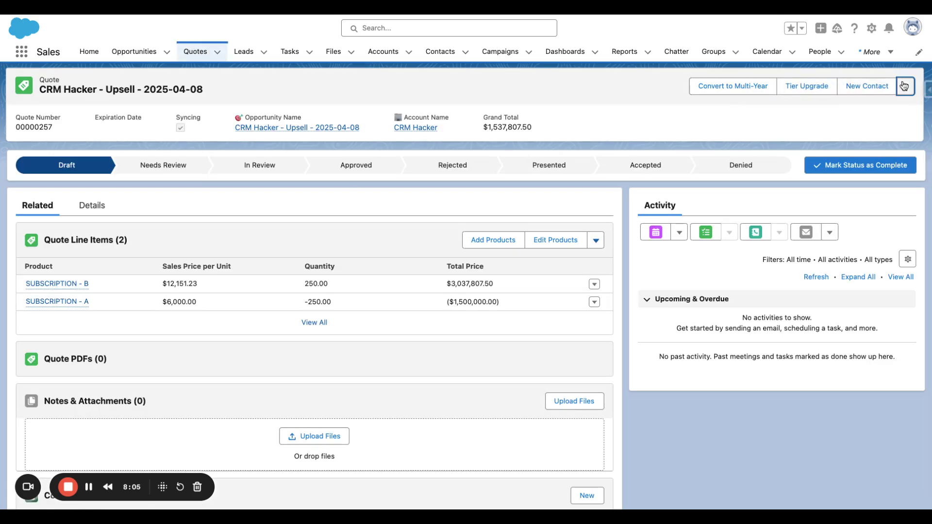
- Create a PDF of quote 00000257, save it to the quote, and open the upsell opportunity
{"action": "left_click", "coordinate": [904, 86]}
{"action": "left_click", "coordinate": [864, 167]}
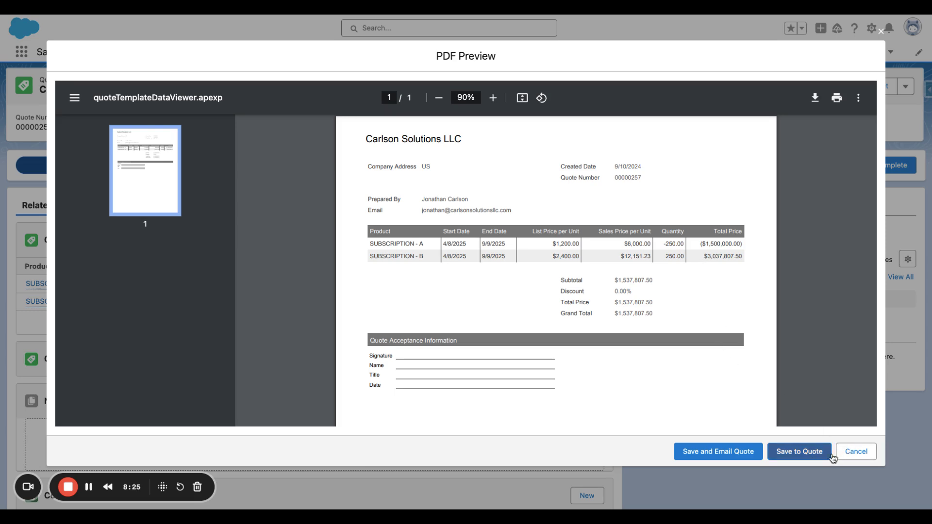
{"action": "left_click", "coordinate": [800, 453]}
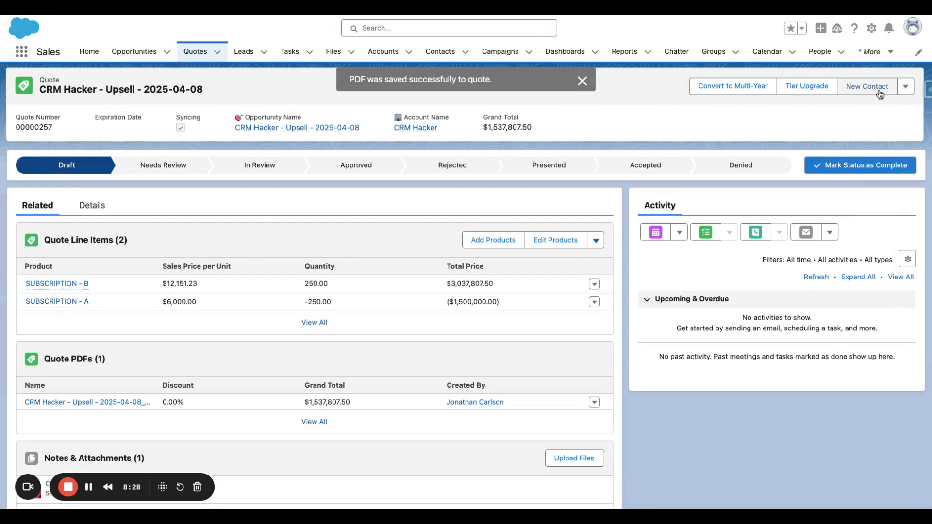
{"action": "left_click", "coordinate": [335, 127]}
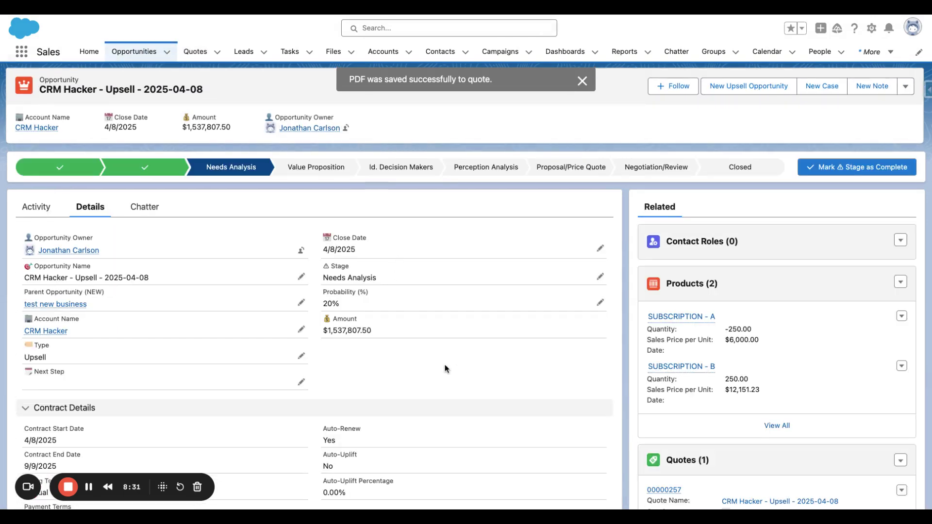
- Set the stage of CRM Hacker - Upsell - 2025-04-08 to Closed Won and save
{"action": "scroll", "coordinate": [444, 364], "scroll_direction": "down", "scroll_amount": 1}
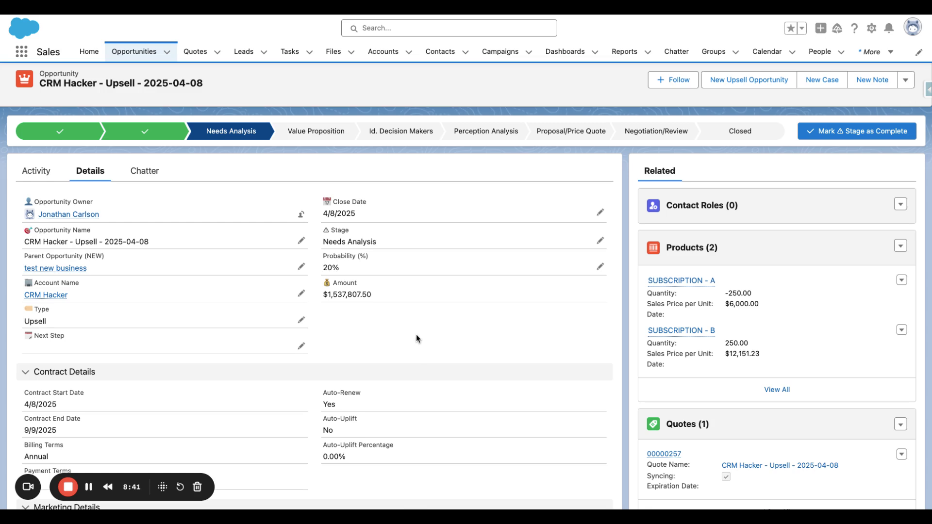
{"action": "left_click", "coordinate": [748, 130]}
{"action": "left_click", "coordinate": [854, 130]}
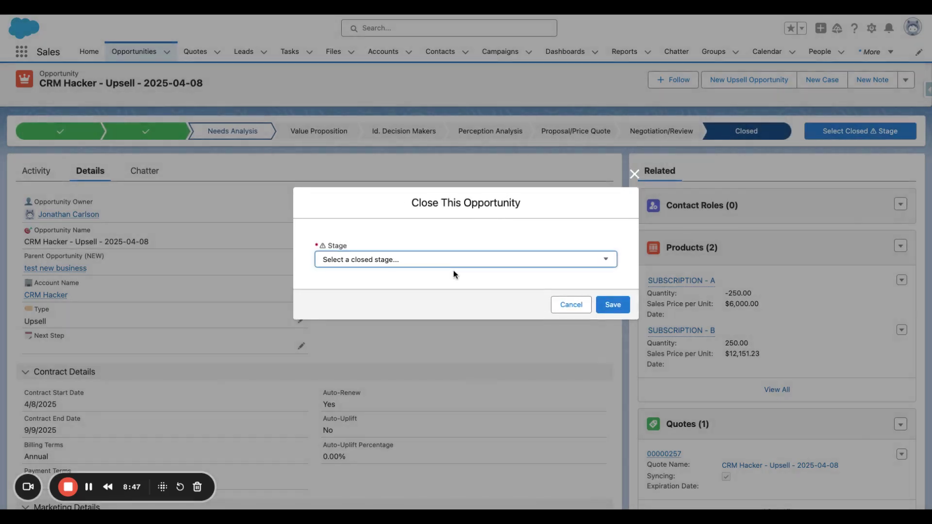
{"action": "left_click", "coordinate": [456, 271]}
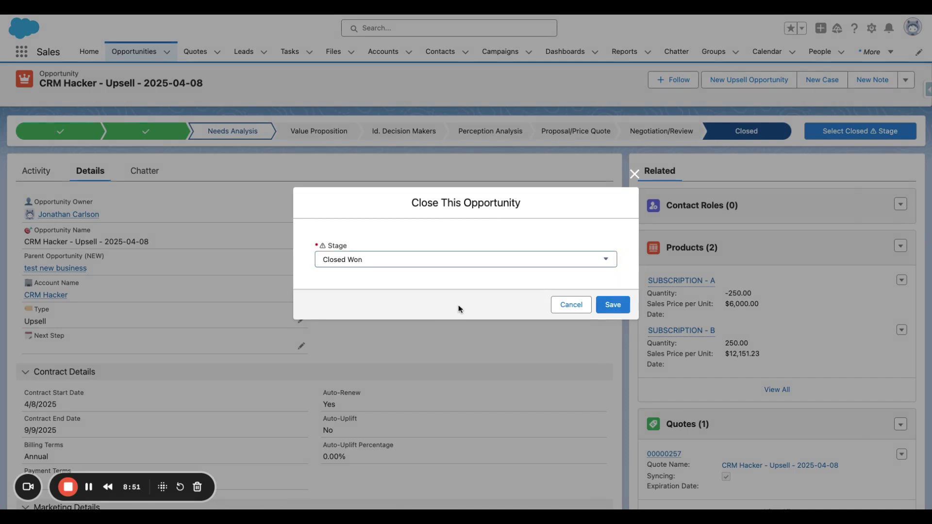
{"action": "left_click", "coordinate": [620, 305]}
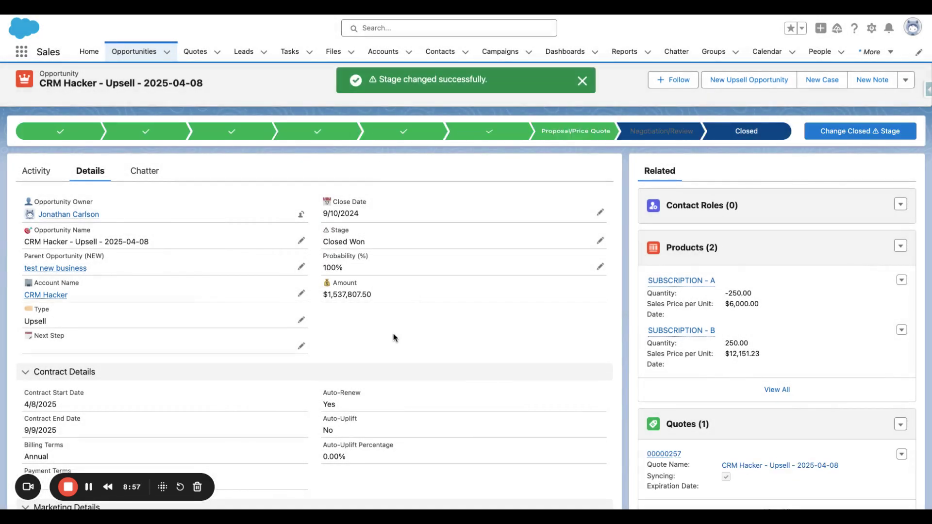
- Go via parent 'test new business' to the CRM Hacker renewal and check its SUBSCRIPTION - B ×250 line
{"action": "left_click", "coordinate": [53, 268]}
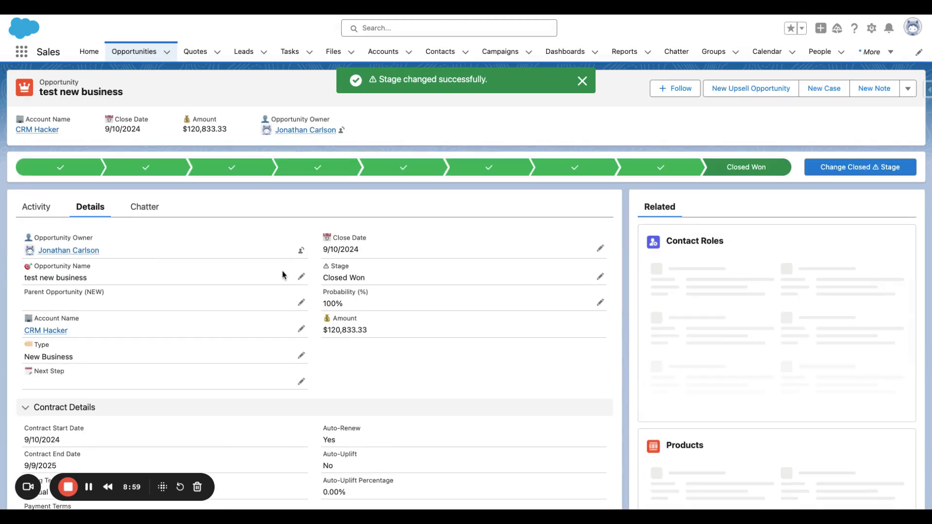
{"action": "scroll", "coordinate": [280, 274], "scroll_direction": "down", "scroll_amount": 4}
{"action": "left_click", "coordinate": [707, 477]}
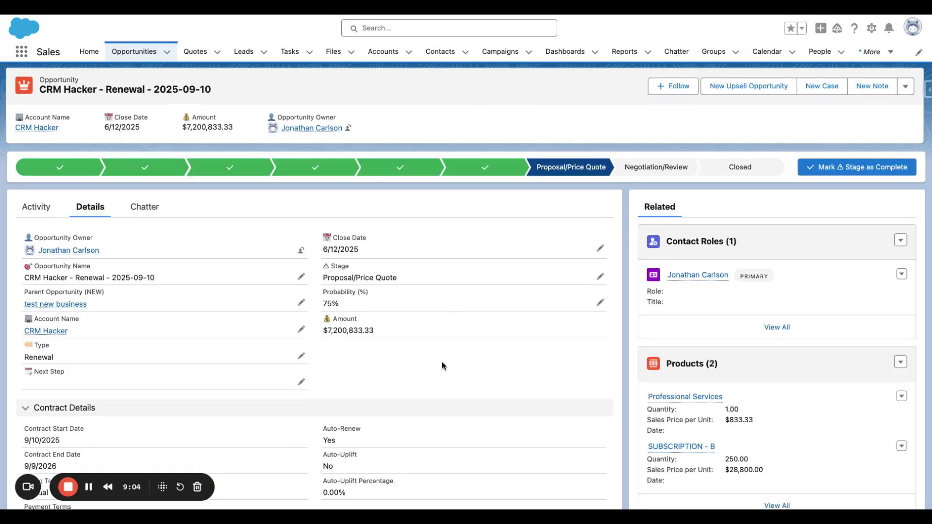
{"action": "scroll", "coordinate": [442, 366], "scroll_direction": "down", "scroll_amount": 3}
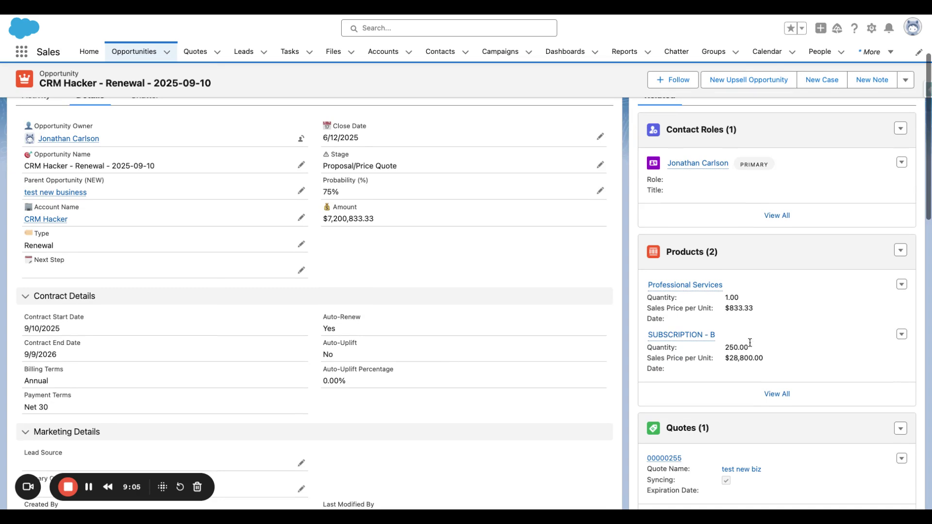
{"action": "mouse_move", "coordinate": [681, 335]}
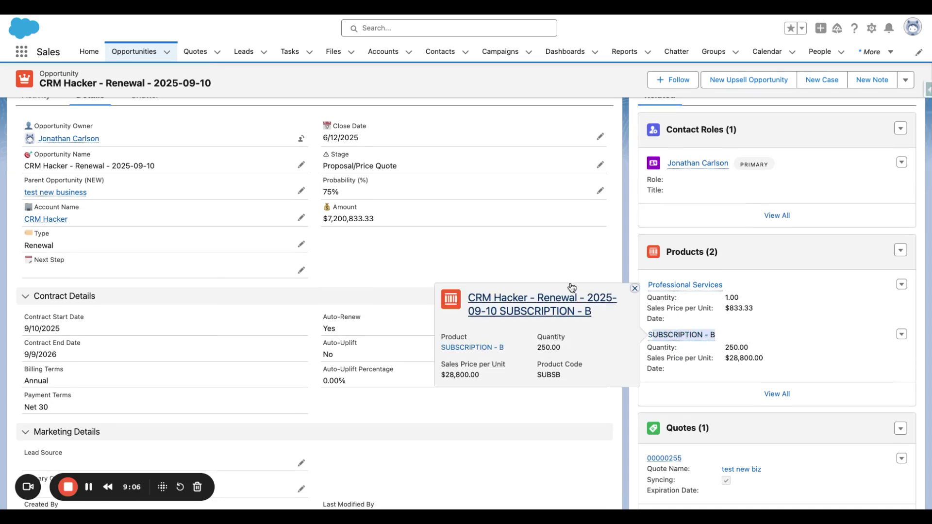
{"action": "left_click_drag", "start_coordinate": [735, 358], "coordinate": [787, 362]}
{"action": "left_click", "coordinate": [538, 255]}
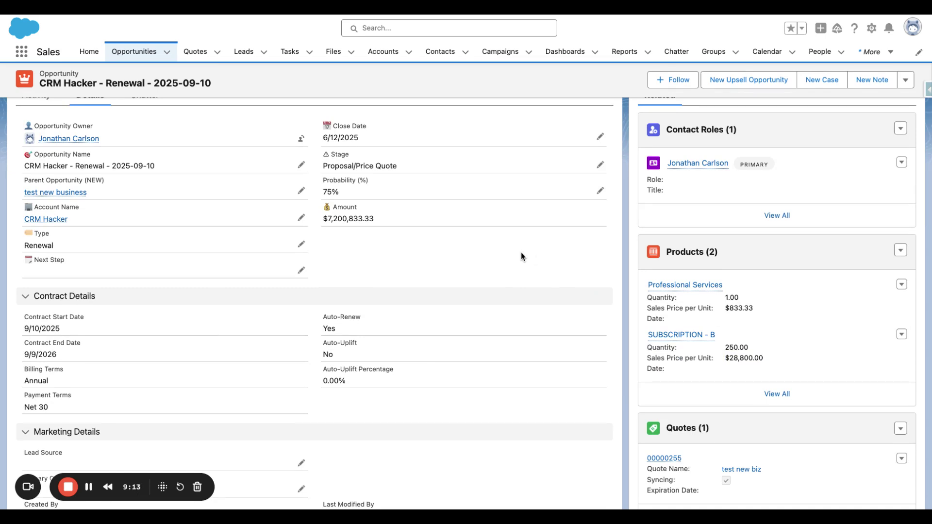
{"action": "scroll", "coordinate": [456, 277], "scroll_direction": "up", "scroll_amount": 3}
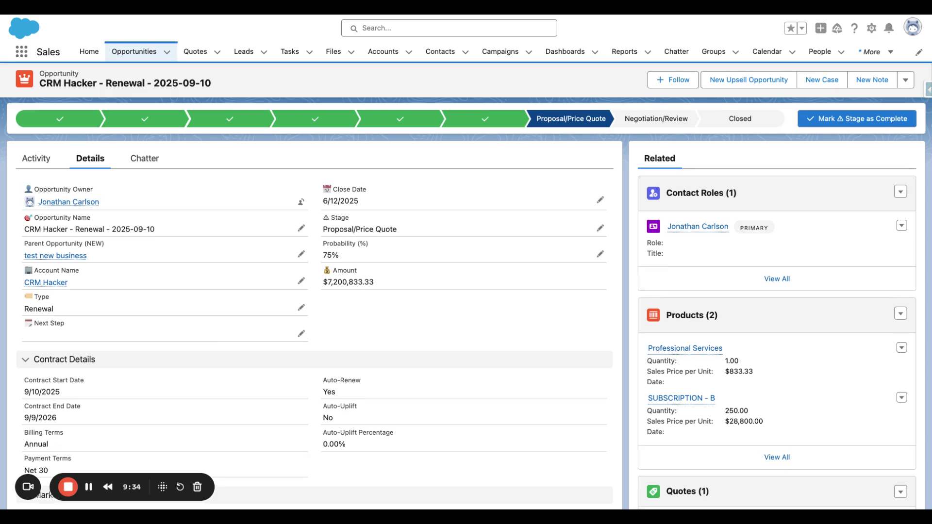
{"action": "scroll", "coordinate": [466, 291], "scroll_direction": "up", "scroll_amount": 2}
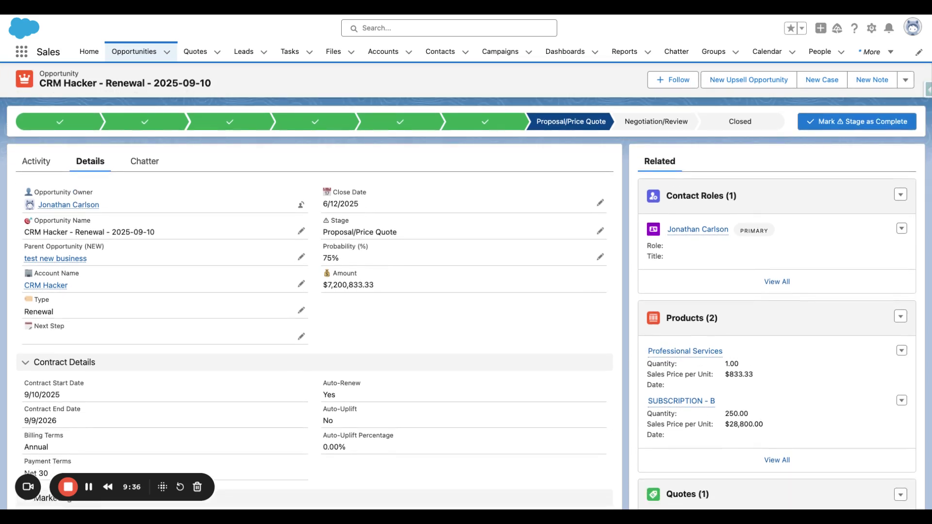